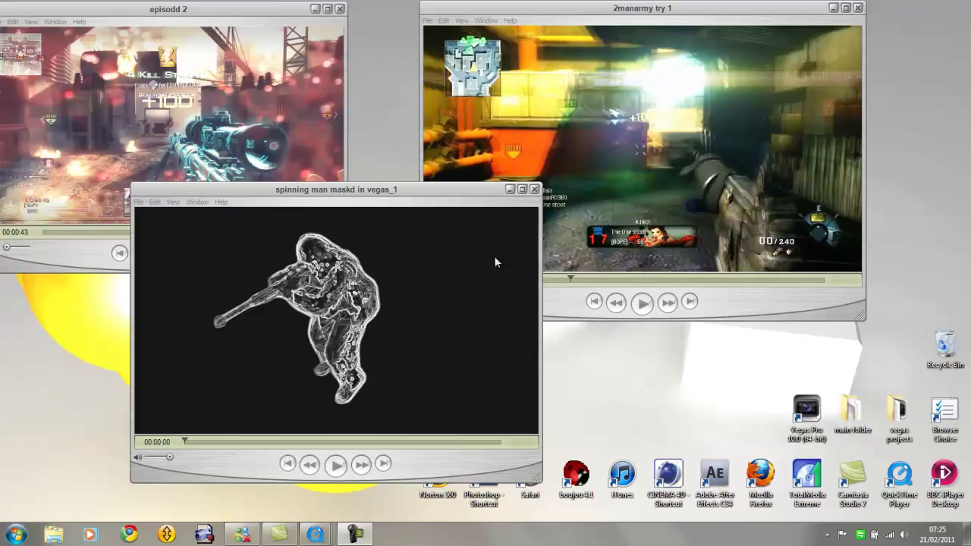
Step: Preview the episodd 2 and spinning man wireframe clips, then close both players
click(263, 12)
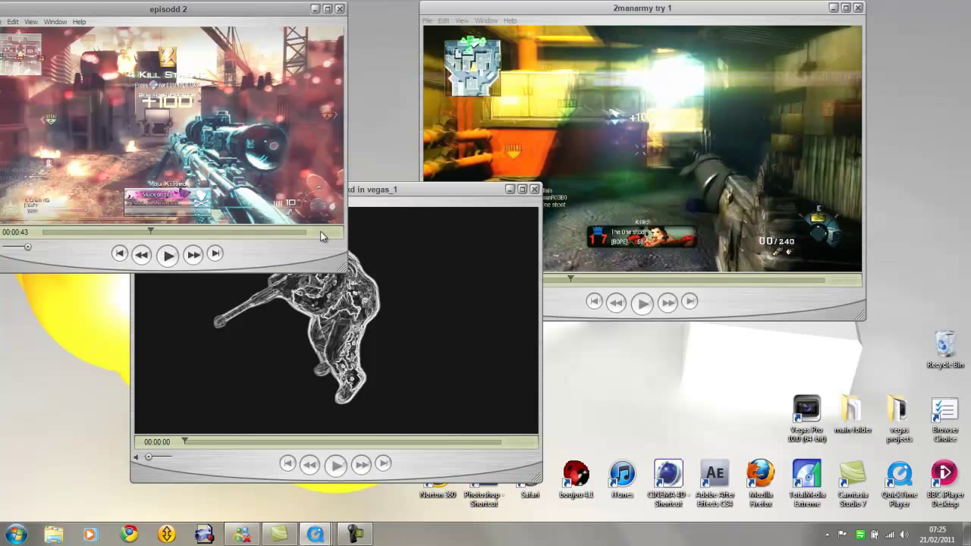
drag(339, 262, 649, 457)
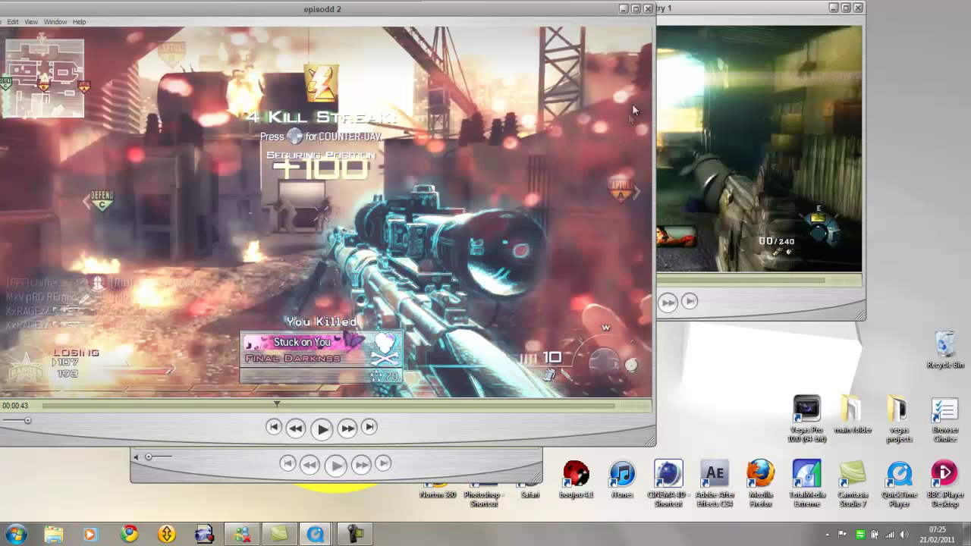
click(647, 8)
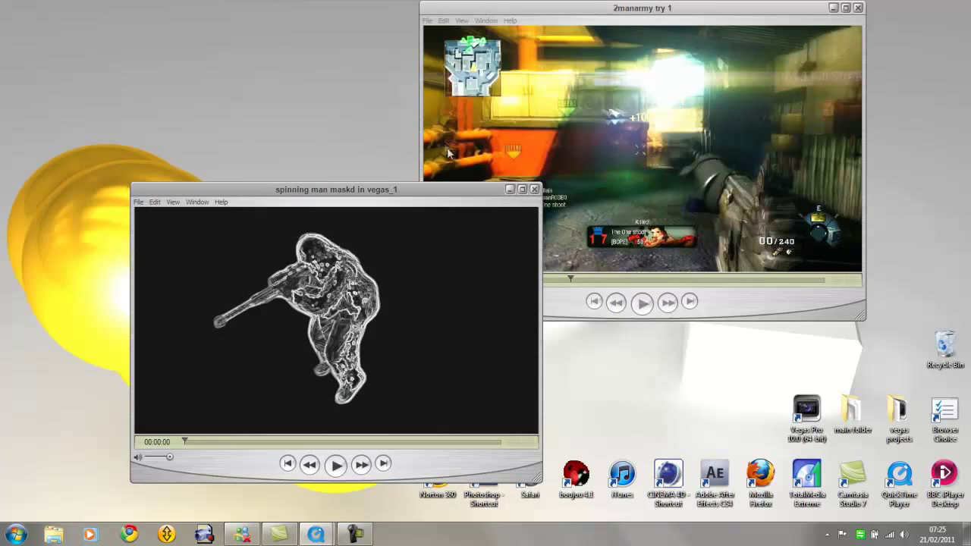
click(334, 463)
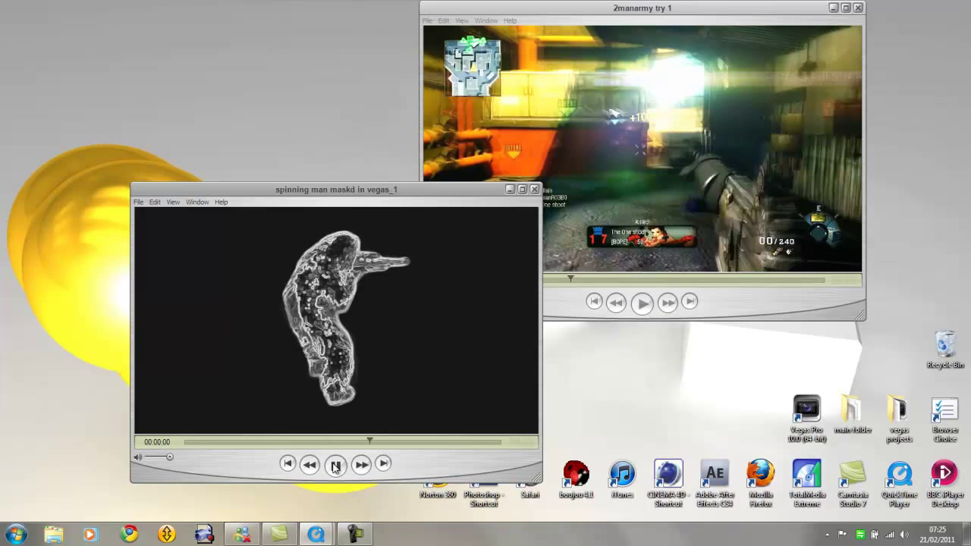
click(534, 189)
Step: Enlarge and play the 2manarmy try 1 clip, pause at 00:00:24, then close its player
drag(616, 6, 252, 6)
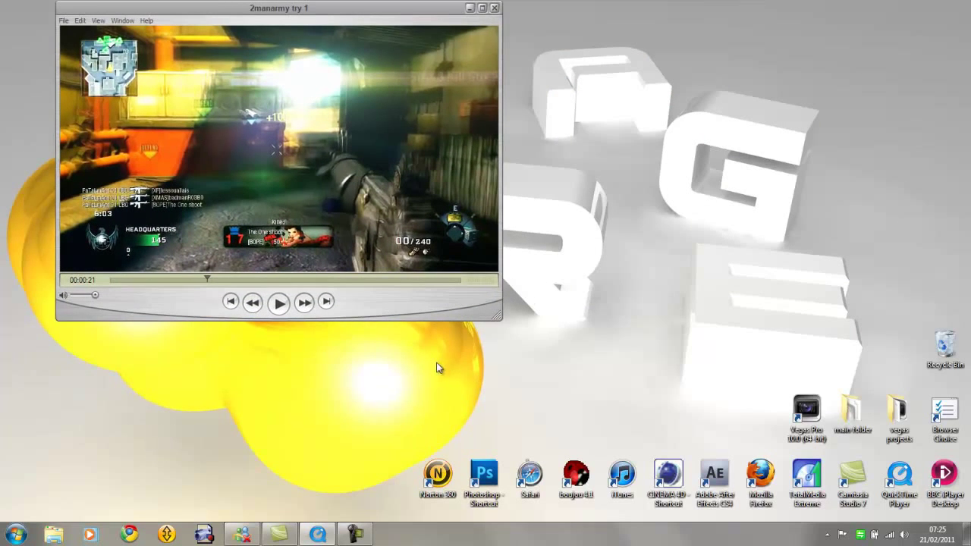
drag(486, 328, 861, 474)
click(420, 464)
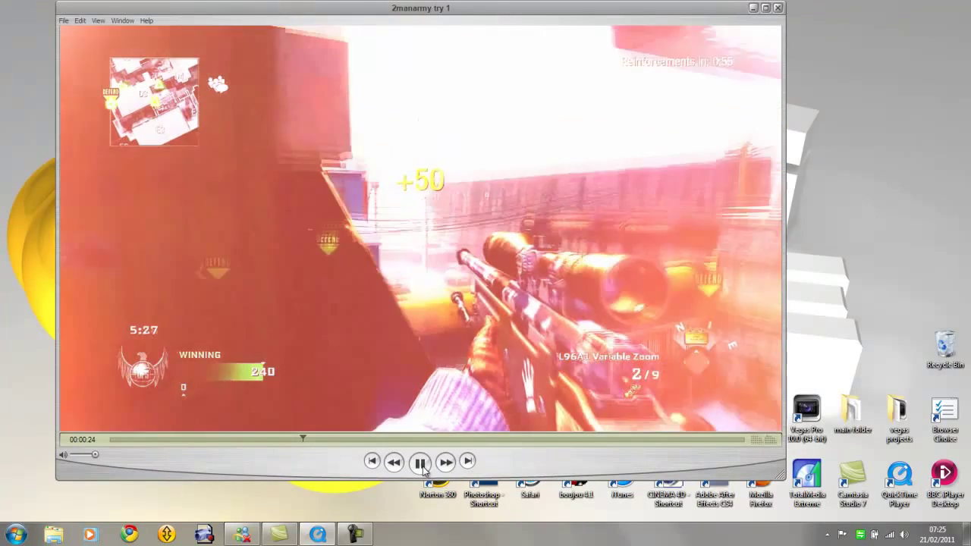
click(421, 464)
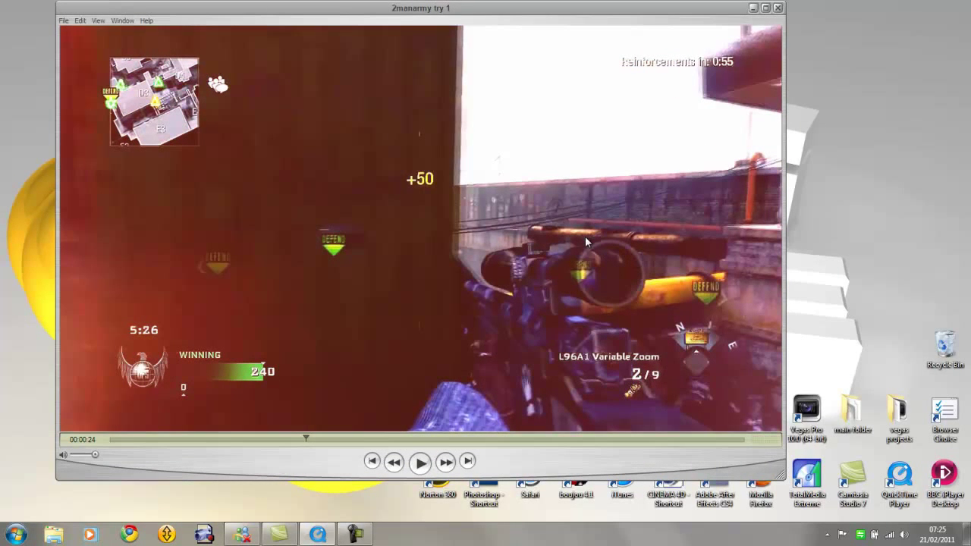
click(777, 7)
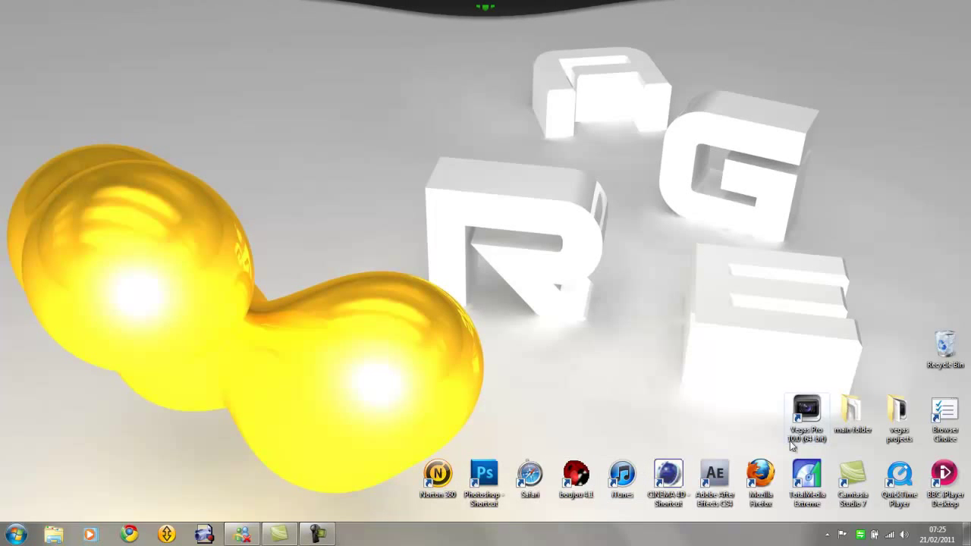
Step: Open the Untitled Vegas Pro project from main folder\tuts\find edges and put Explorer away
click(852, 423)
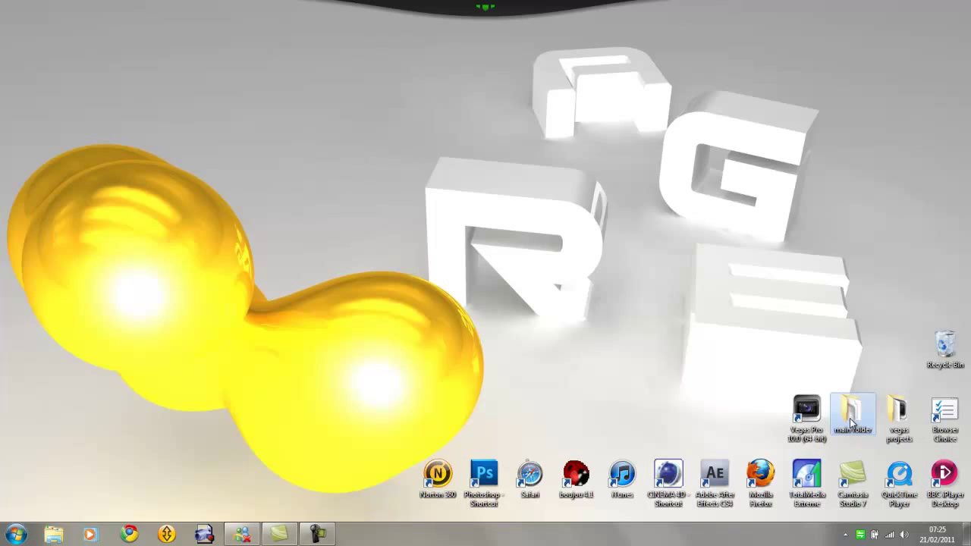
double_click(852, 422)
scroll(195, 275, down, 8)
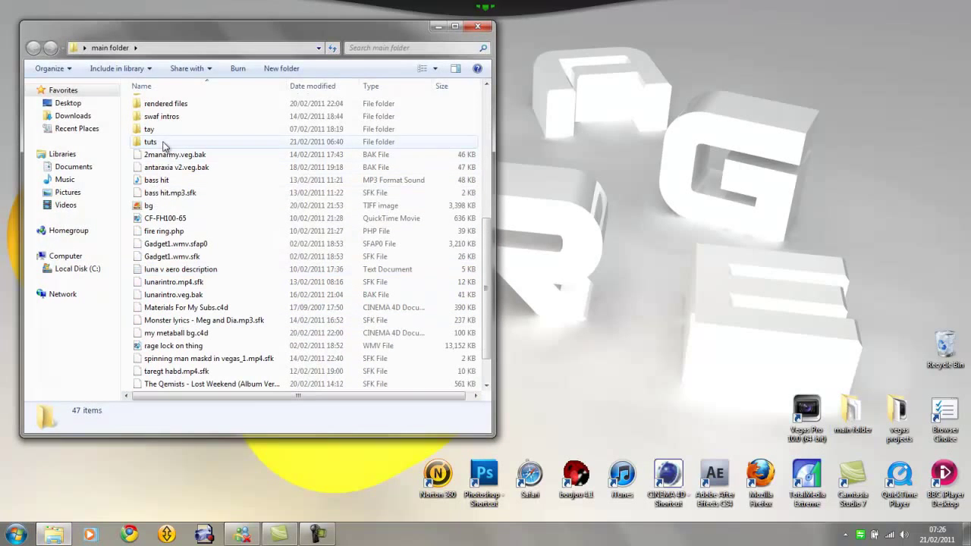
double_click(162, 144)
double_click(164, 118)
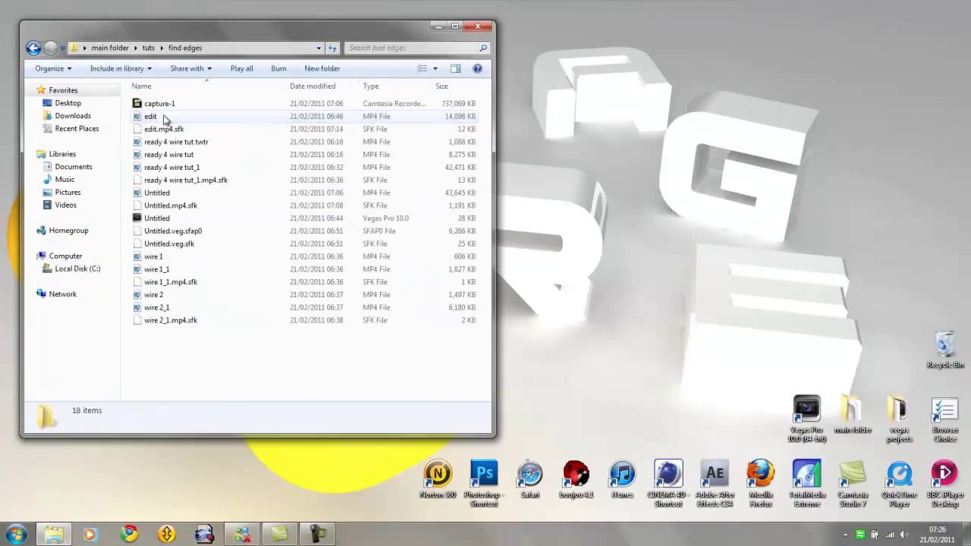
click(161, 219)
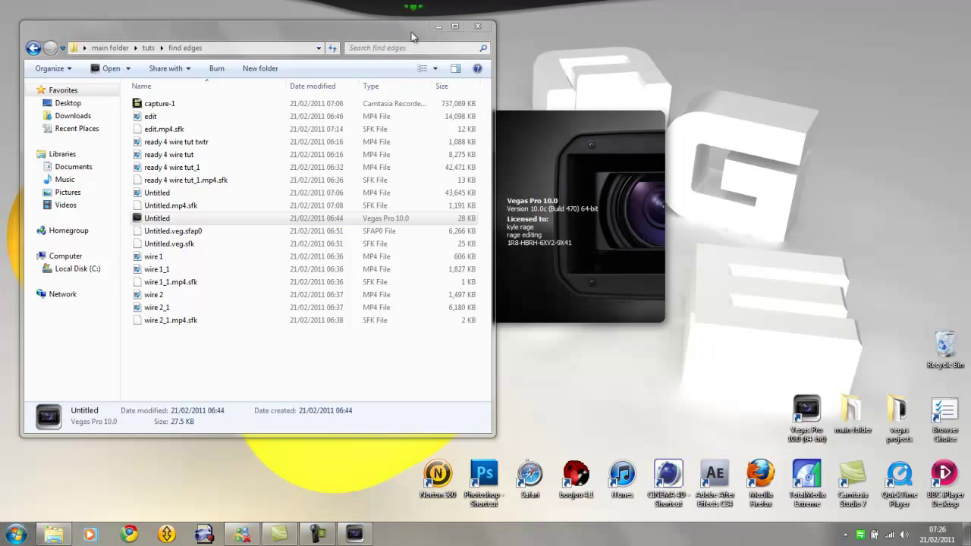
click(438, 27)
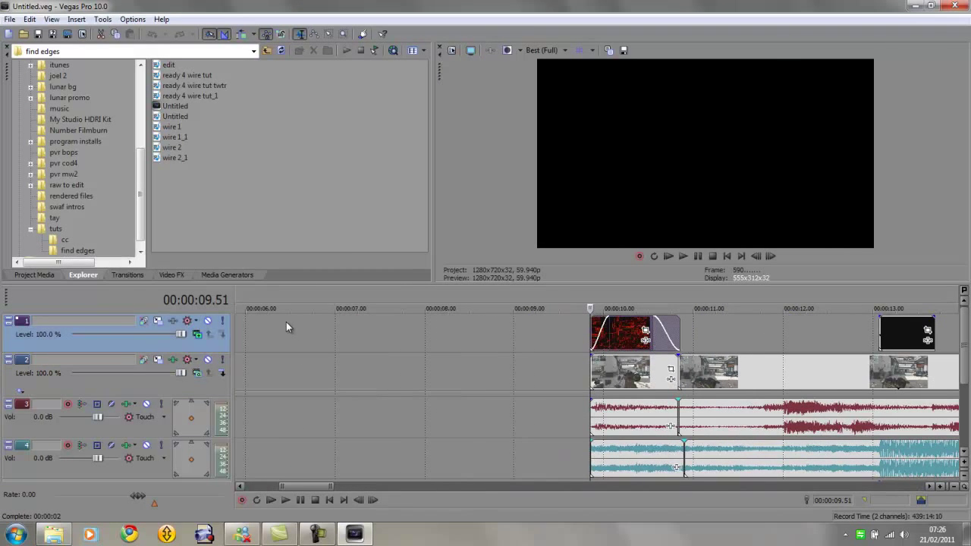
Step: Delete the red wireframe event and the second black event from track 1
scroll(657, 351, up, 3)
click(606, 340)
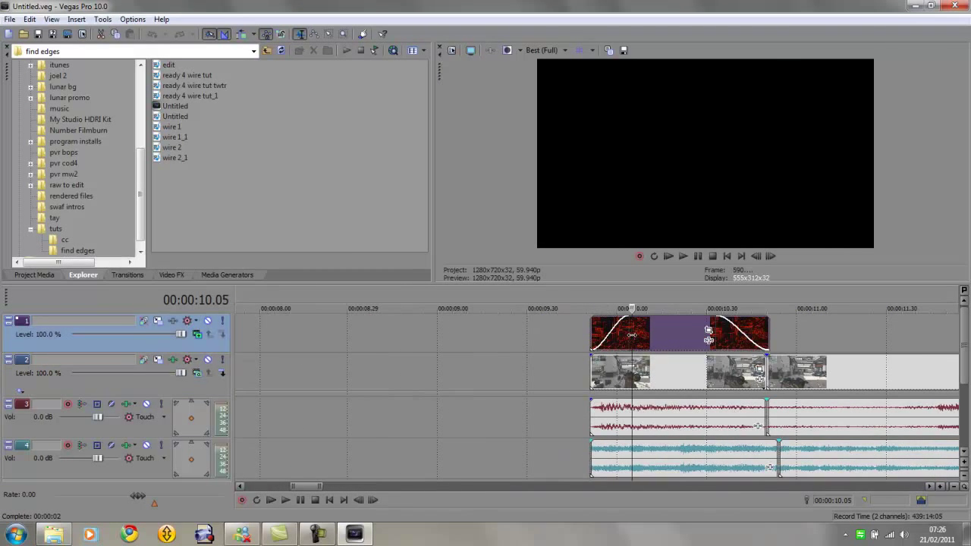
scroll(633, 337, down, 2)
key(Delete)
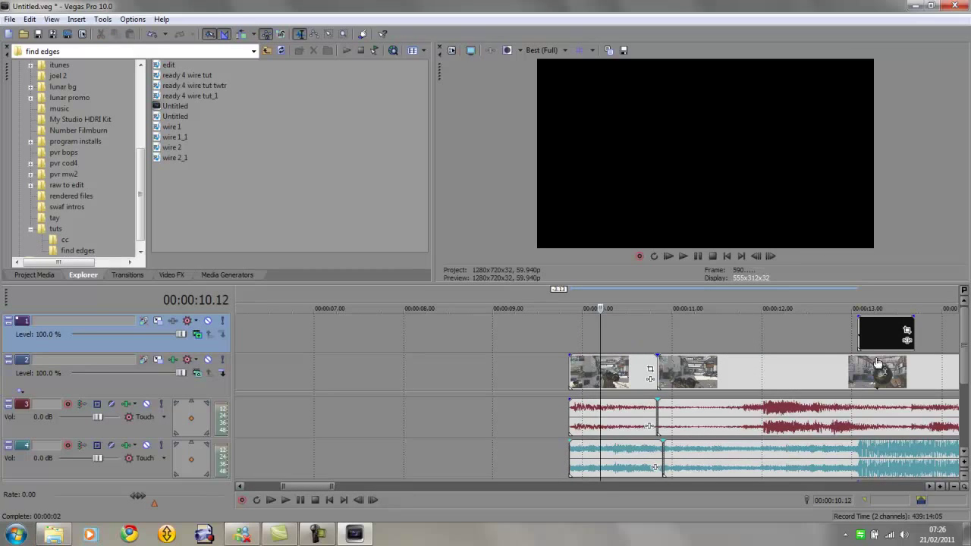
click(882, 331)
scroll(882, 331, down, 3)
click(673, 333)
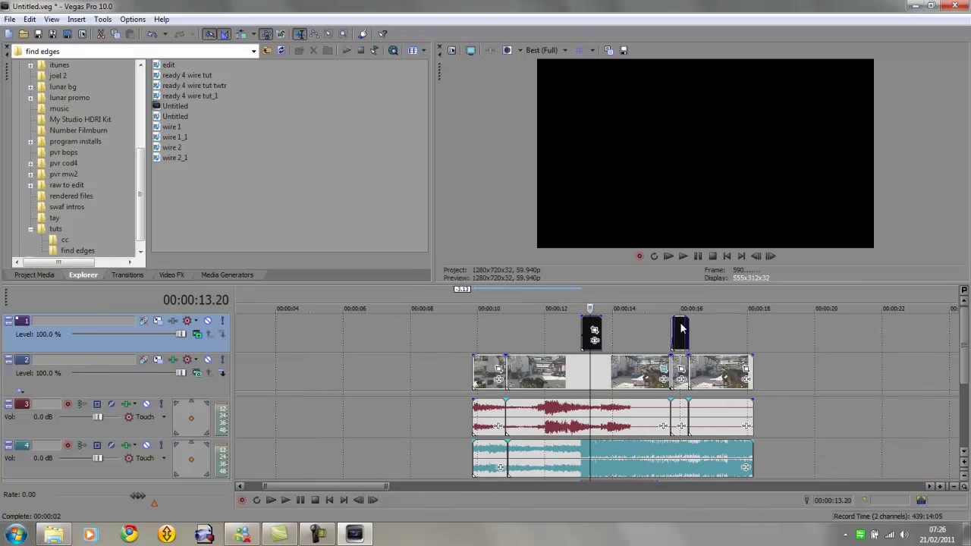
key(Delete)
Step: Review the timeline, then minimise Vegas to show the desktop
scroll(672, 336, up, 3)
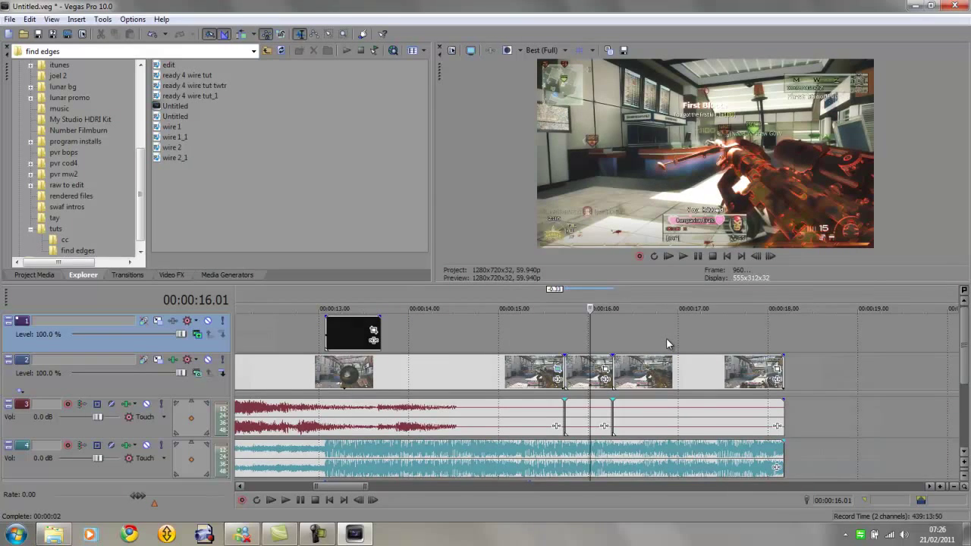
scroll(666, 338, up, 2)
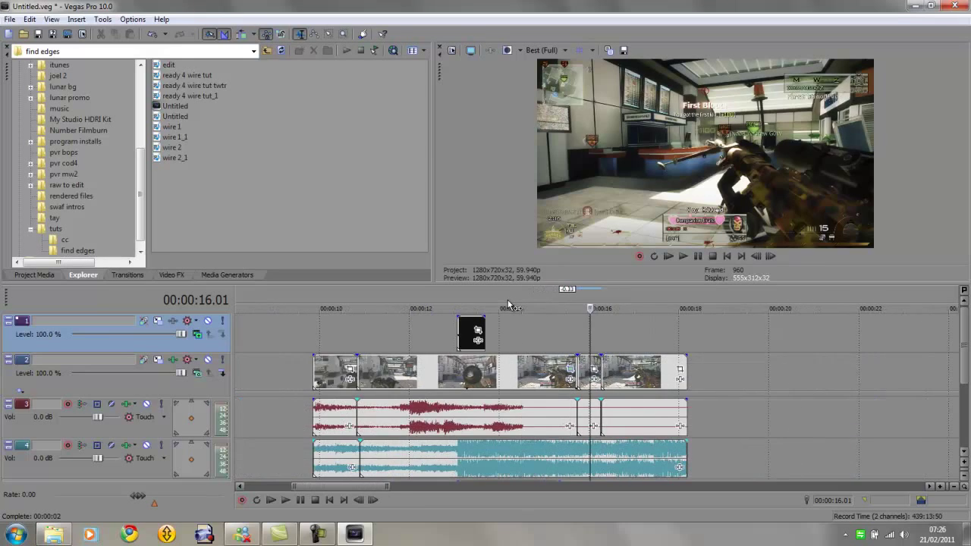
scroll(561, 317, down, 3)
click(967, 534)
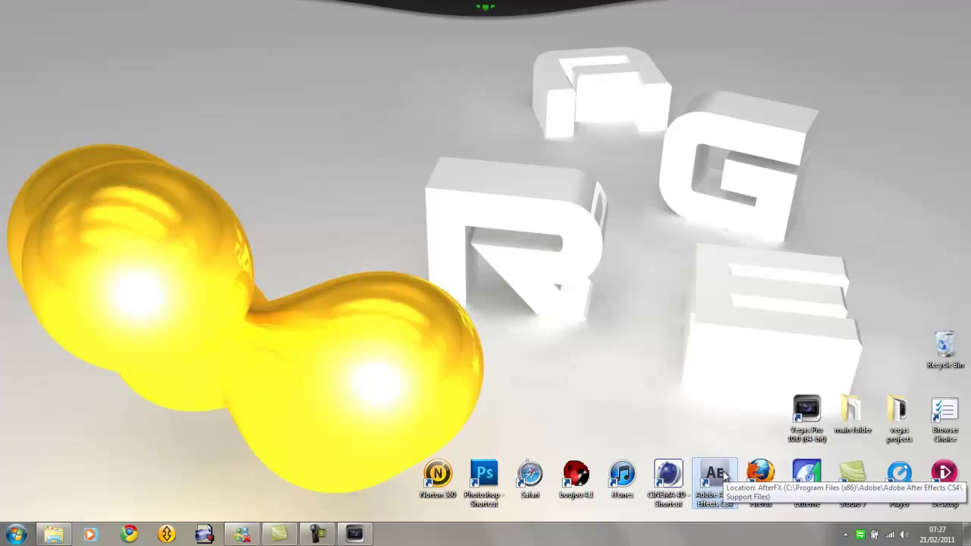
Step: Launch After Effects CS4 from its desktop shortcut, dismiss the Welcome screen, and open the File menu
double_click(726, 475)
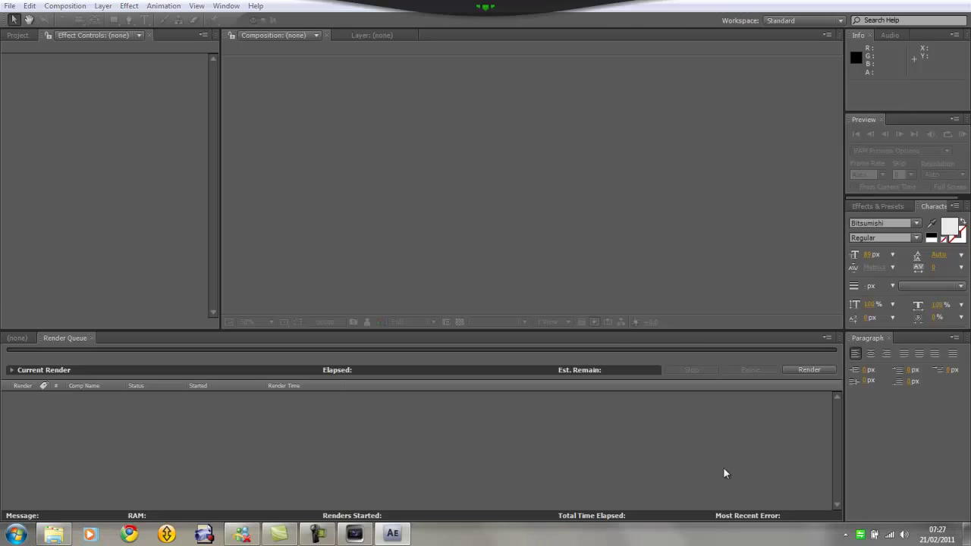
click(645, 405)
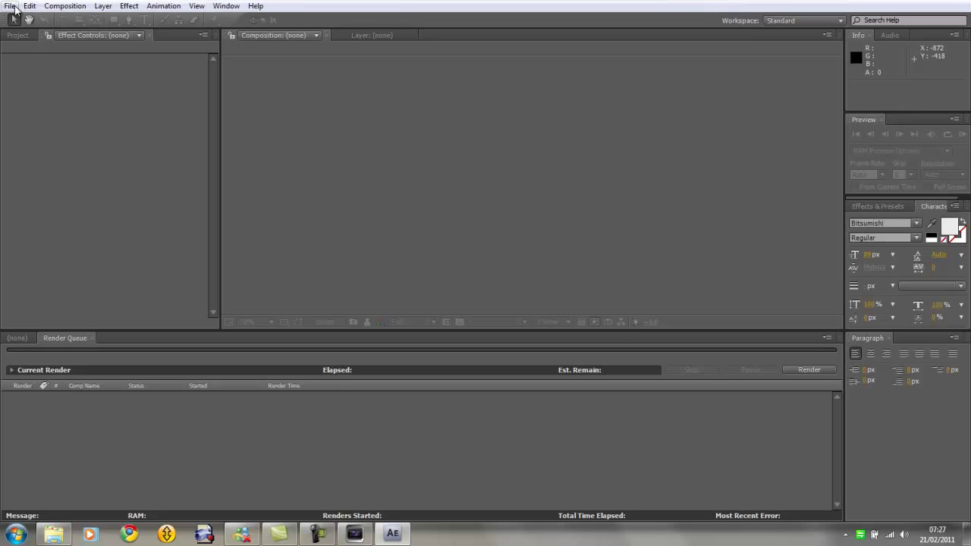
click(11, 6)
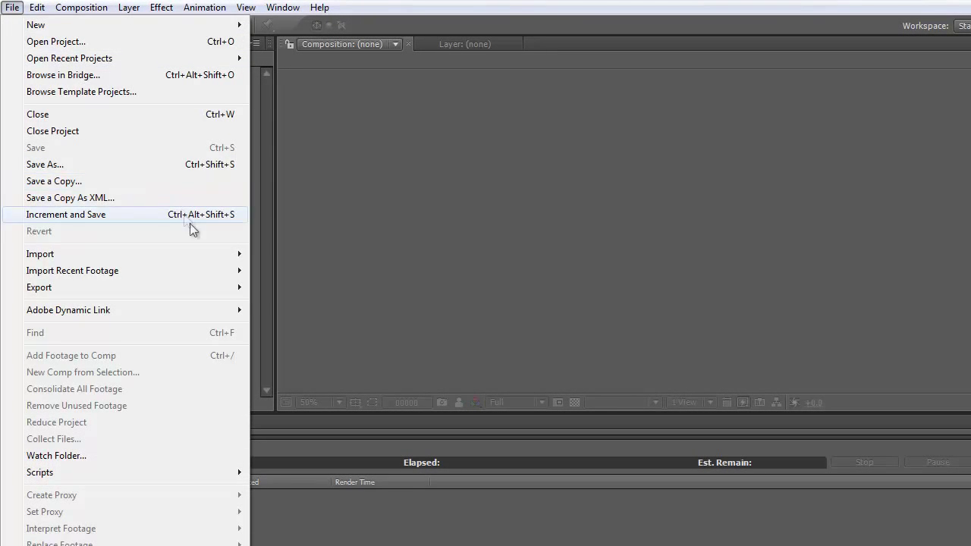
Step: Import wire 1.mp4 via File > Import from main folder\tuts\find edges and drag it into a new 'wire 1' composition
mouse_move(220, 255)
click(273, 254)
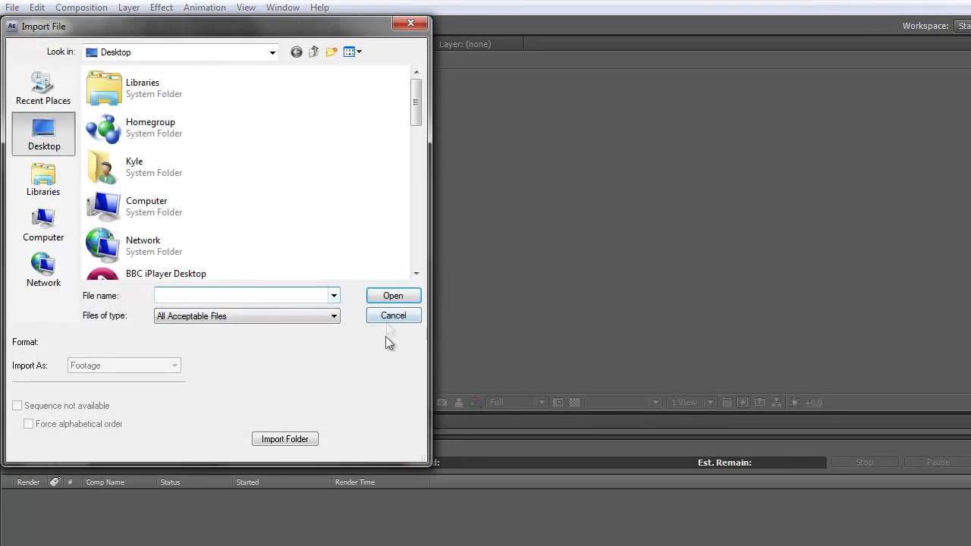
drag(416, 113, 382, 219)
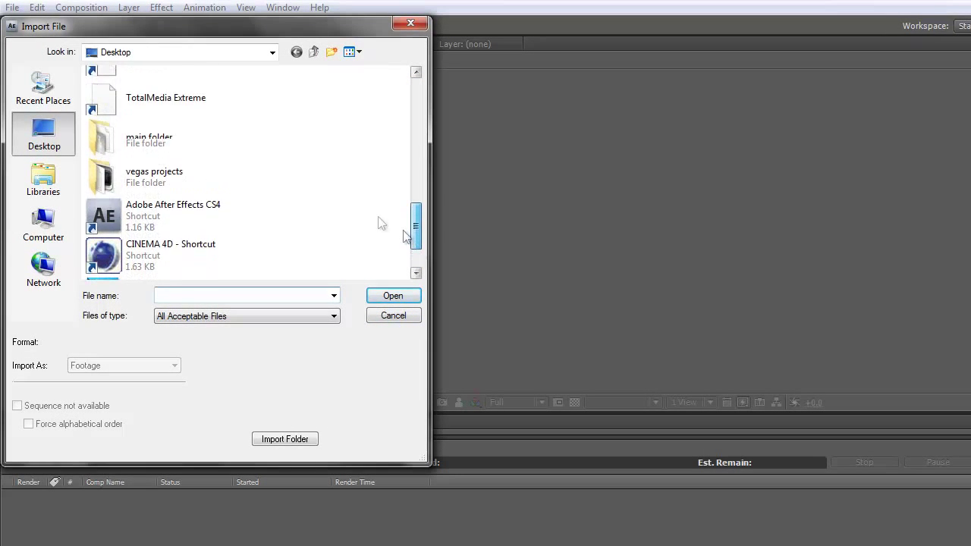
double_click(199, 144)
scroll(184, 182, down, 10)
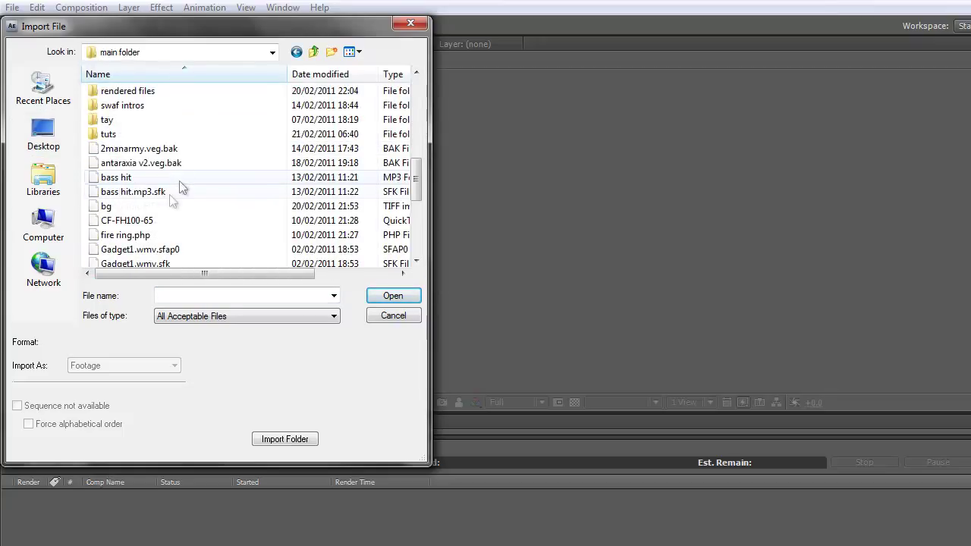
double_click(121, 131)
double_click(136, 106)
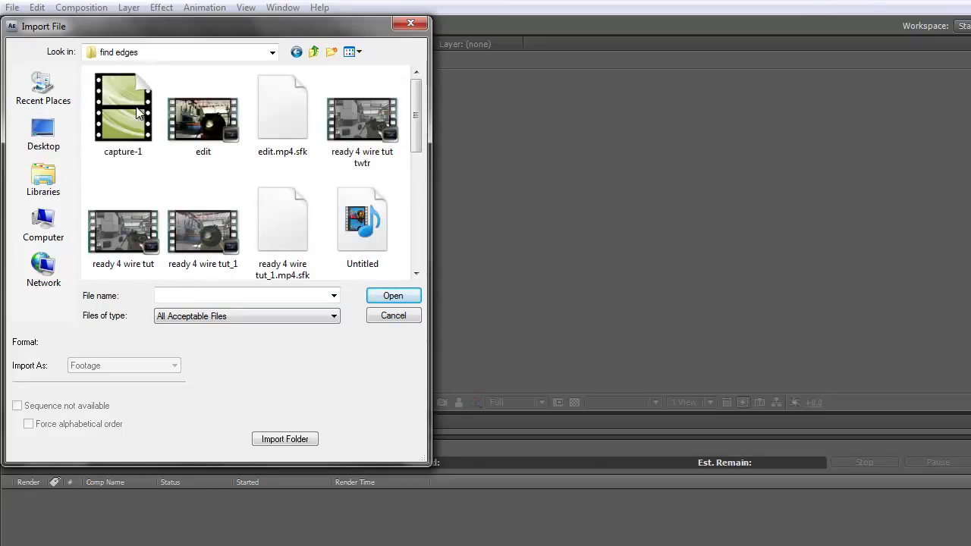
drag(415, 114, 412, 205)
double_click(113, 168)
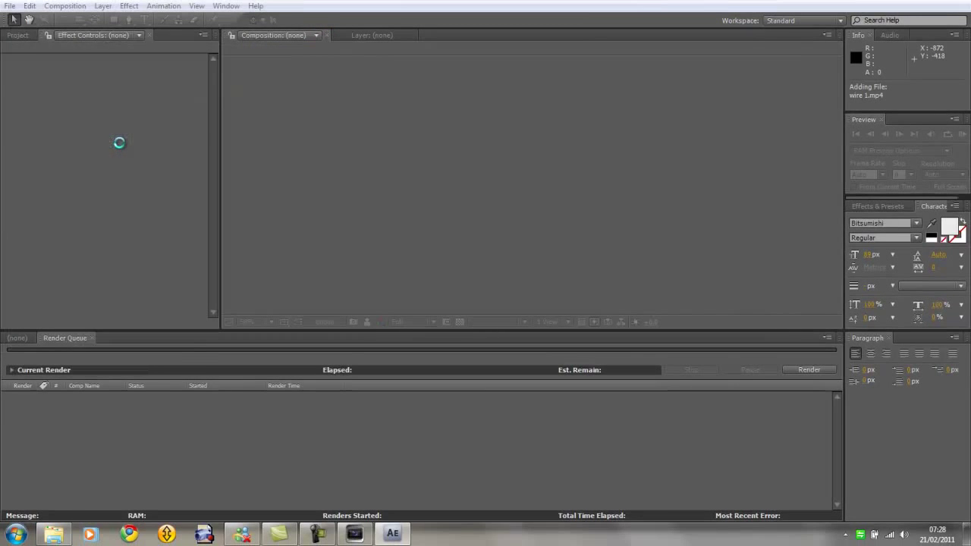
drag(94, 149, 358, 181)
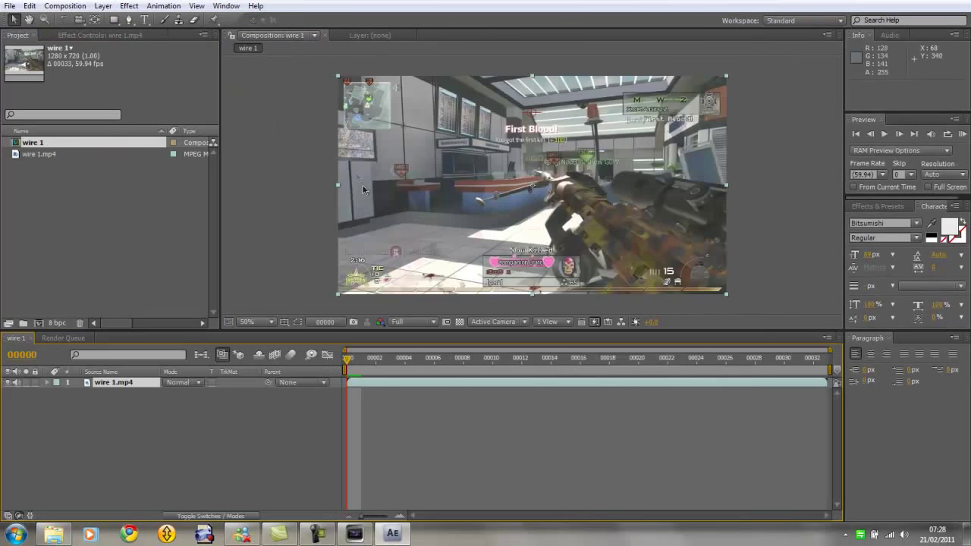
Step: Stop the preview and trace a closed 42-vertex Mask 1 around the gun with the Pen tool
click(510, 278)
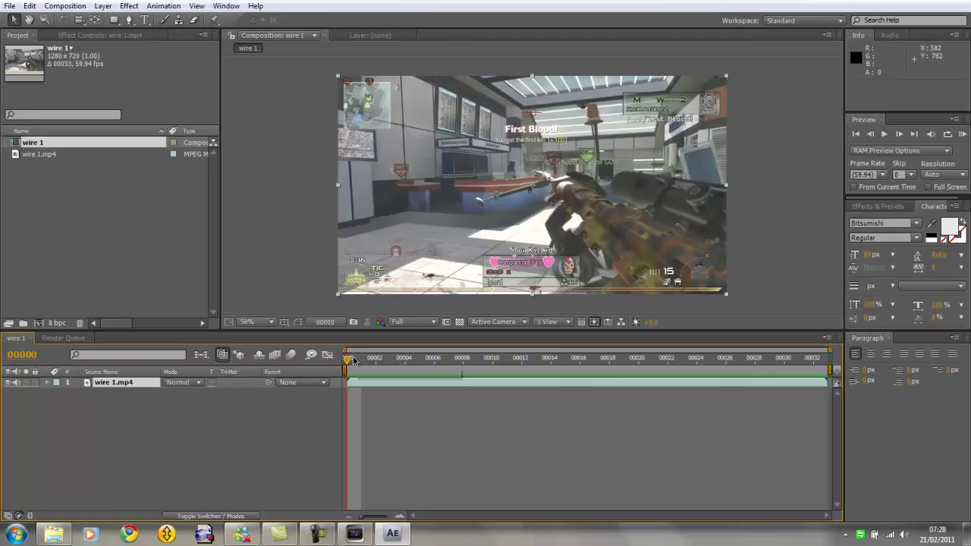
click(127, 22)
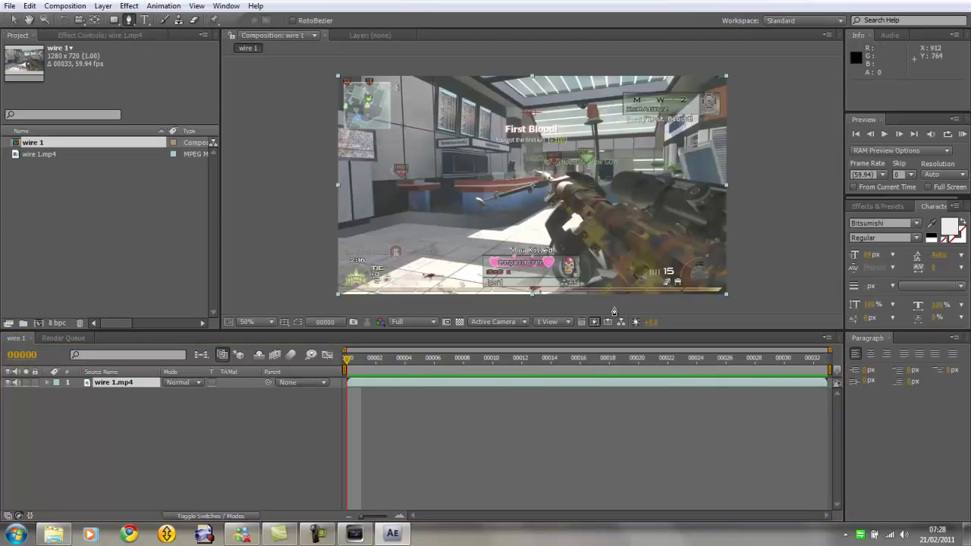
click(594, 295)
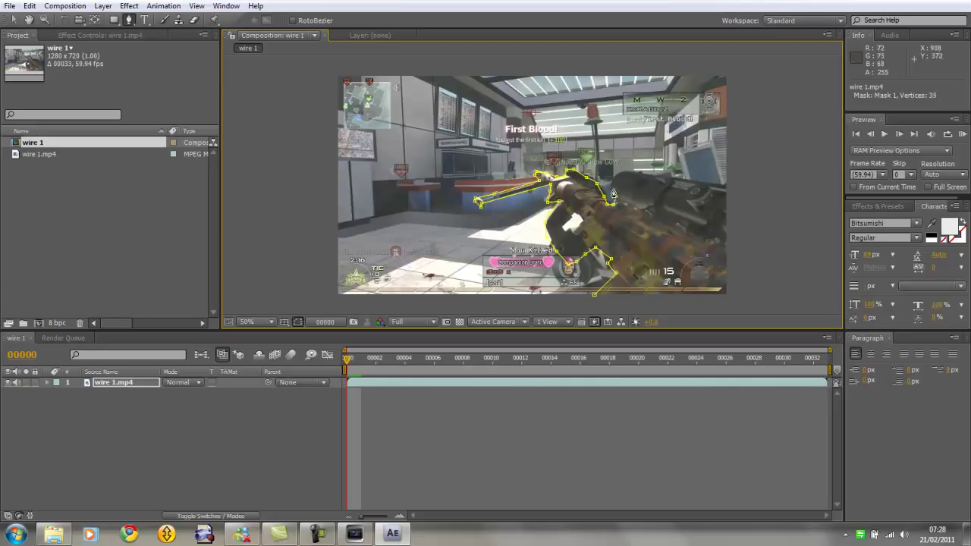
click(636, 174)
click(692, 181)
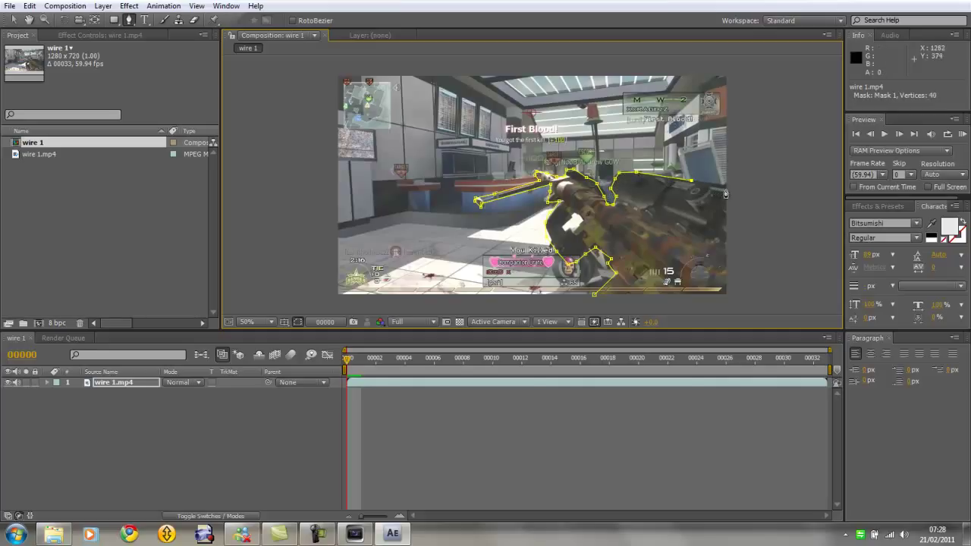
click(741, 301)
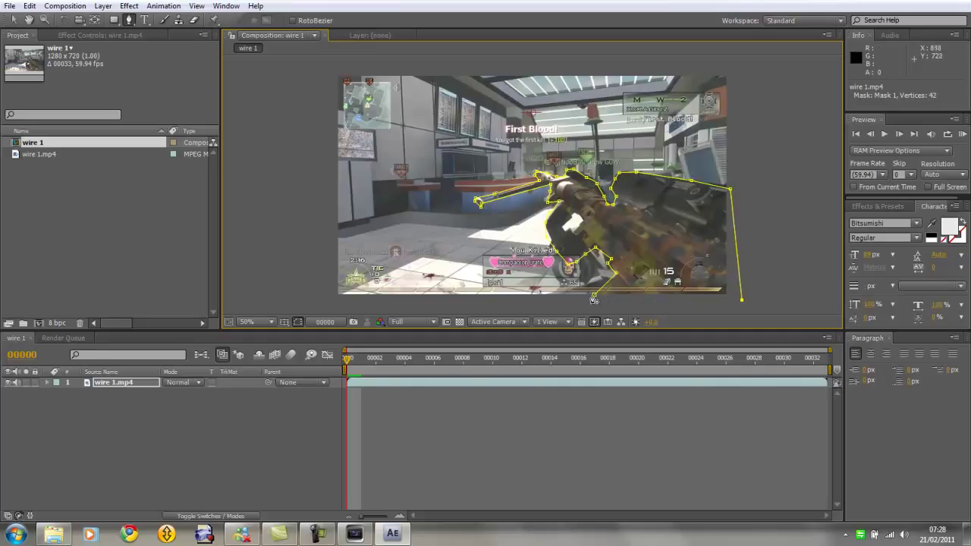
click(594, 298)
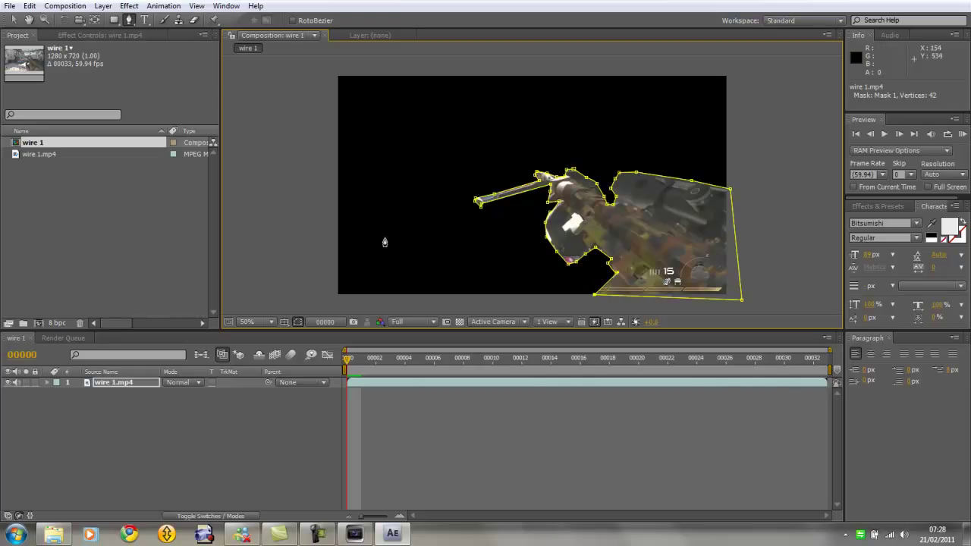
Step: Feather Mask 1 by 35 pixels and hide the mask outline
key(m)
key(m)
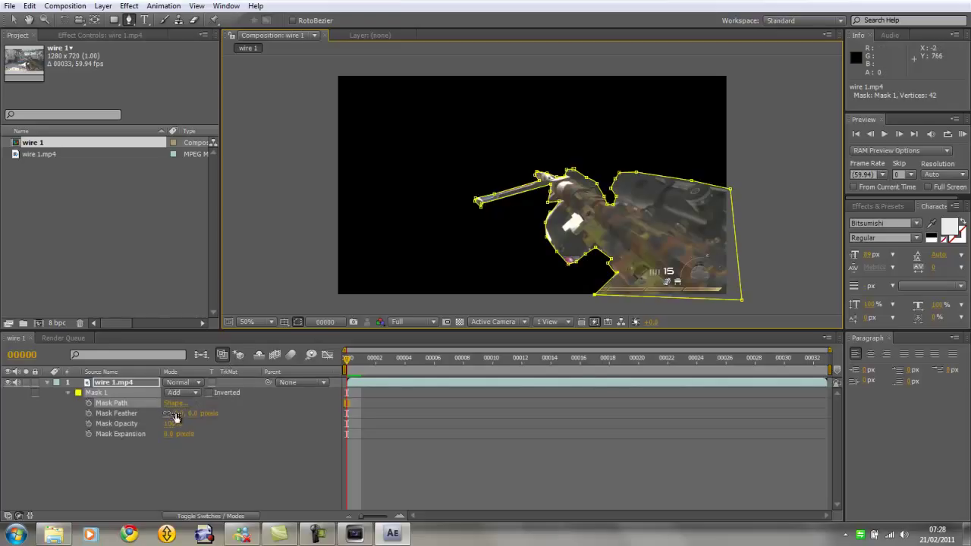
drag(175, 416, 202, 410)
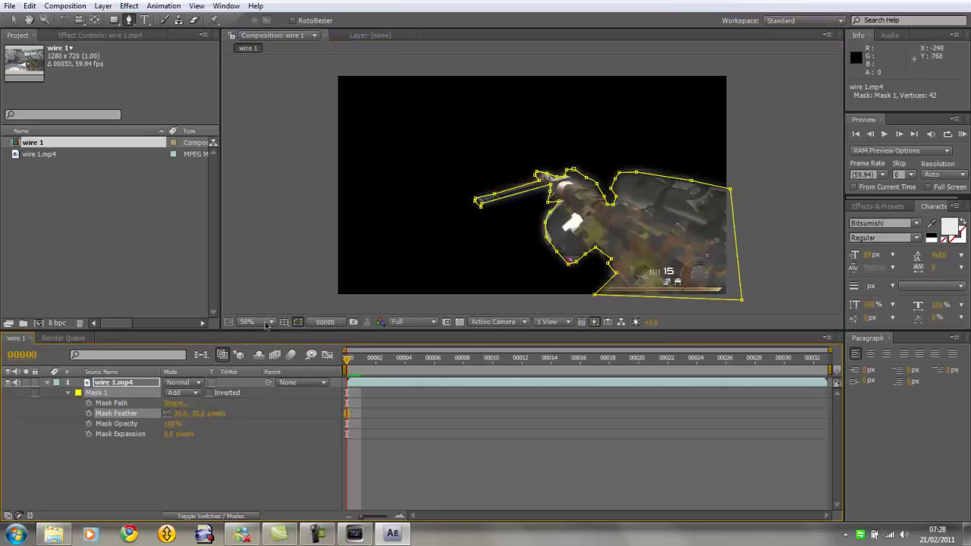
click(299, 323)
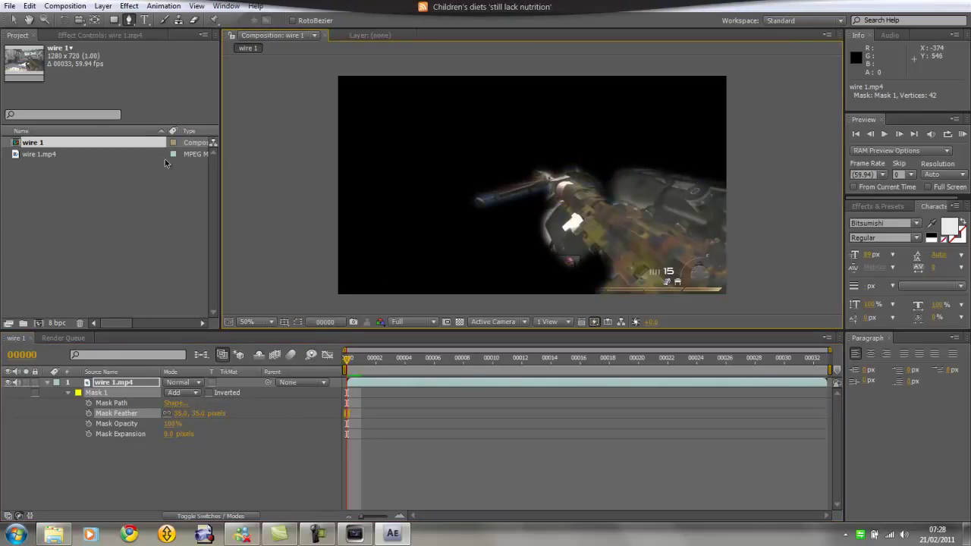
Step: Apply Stylize > Find Edges with Invert checked and start a preview
click(128, 6)
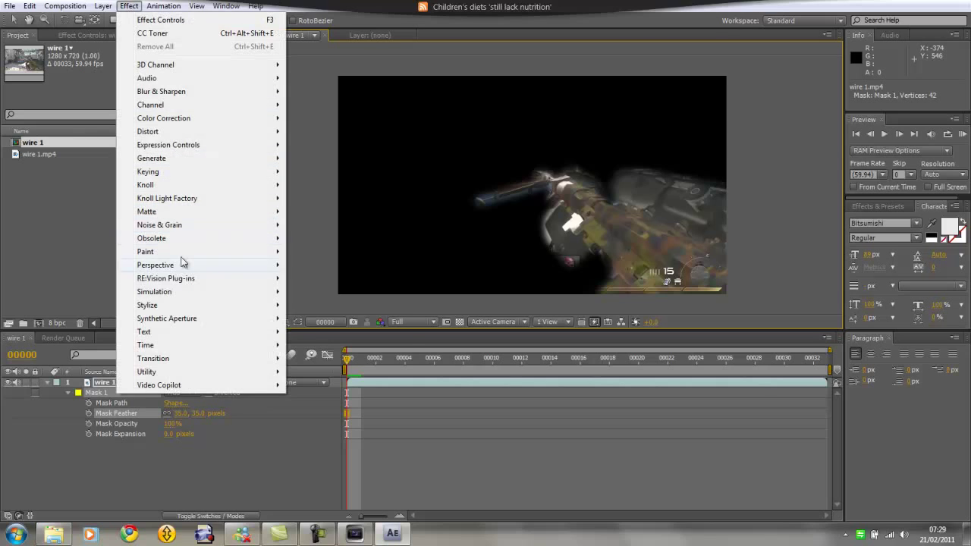
mouse_move(182, 306)
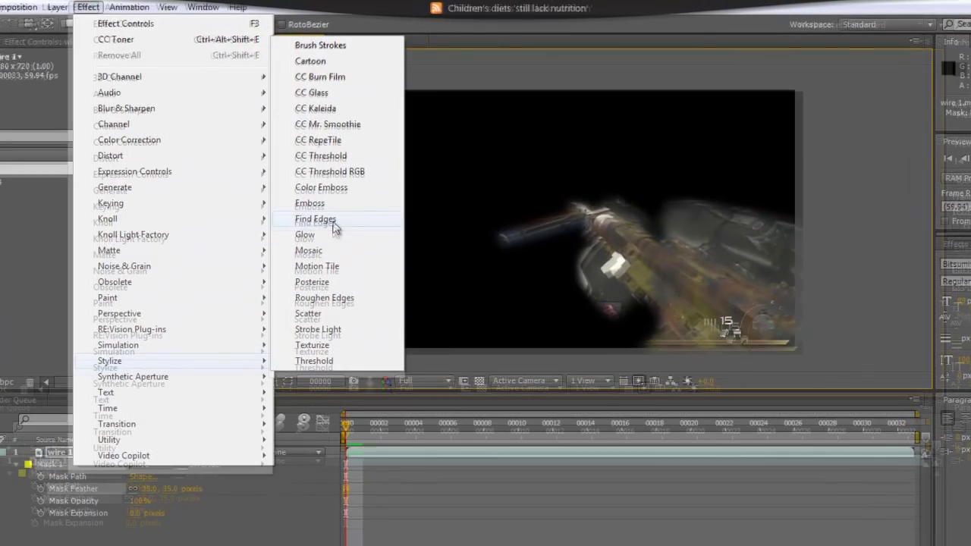
click(333, 222)
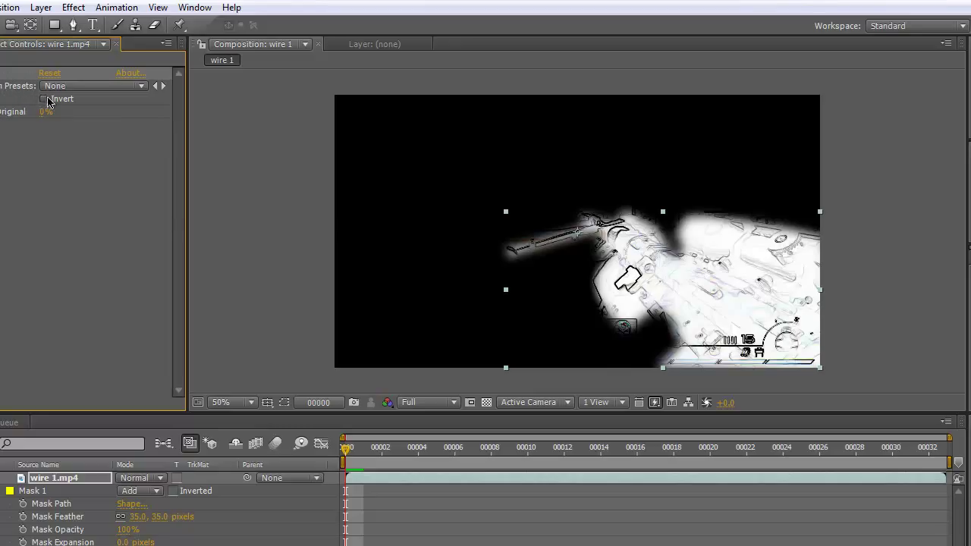
click(47, 101)
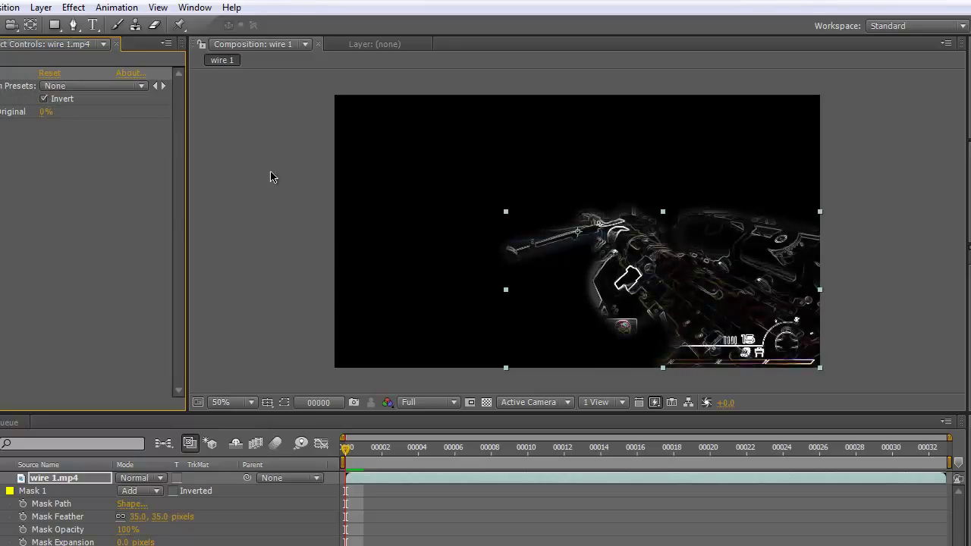
key(space)
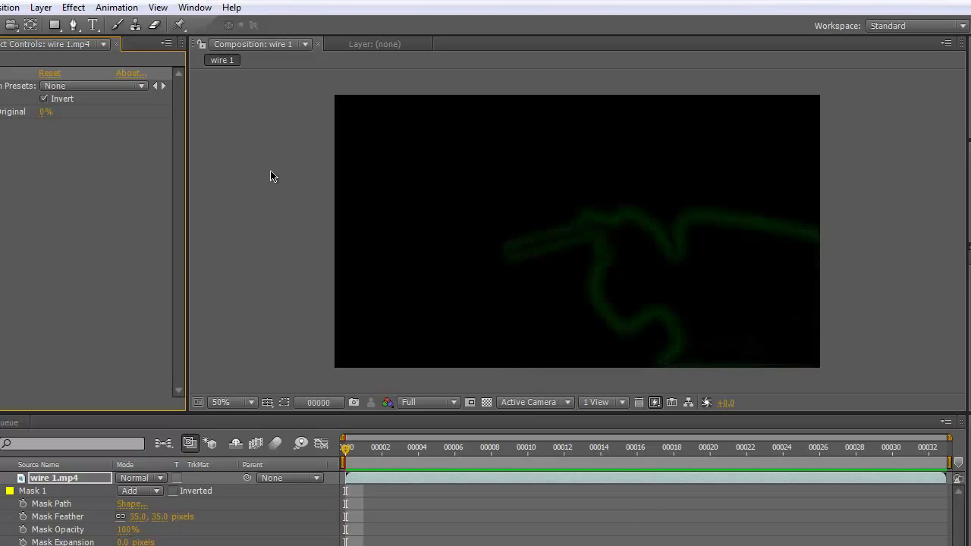
Step: Stop the preview and apply CC Toner from Effect > Color Correction
key(space)
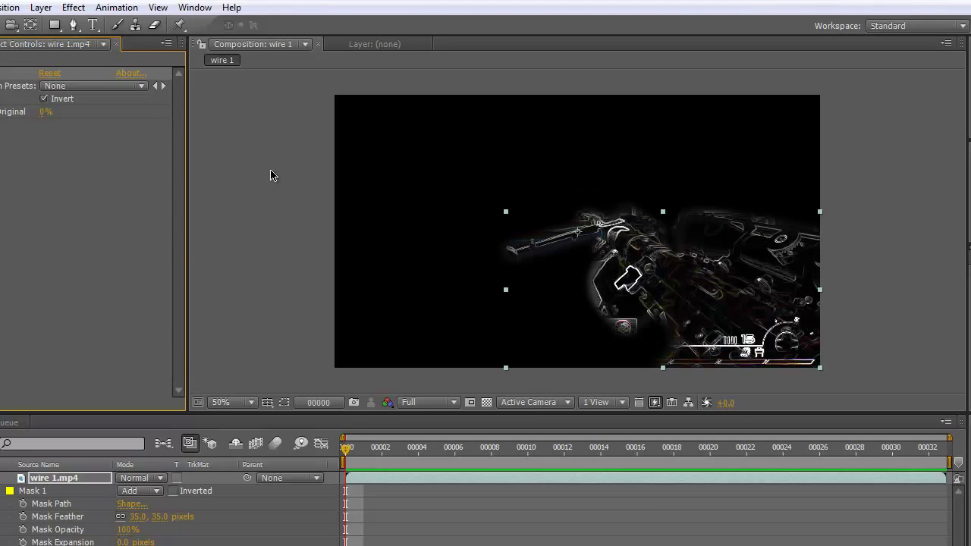
click(74, 8)
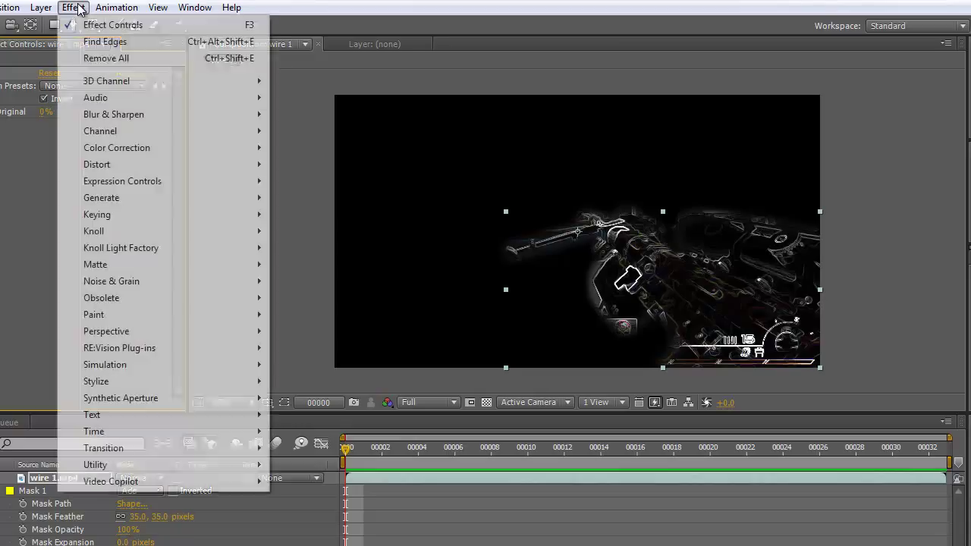
mouse_move(218, 156)
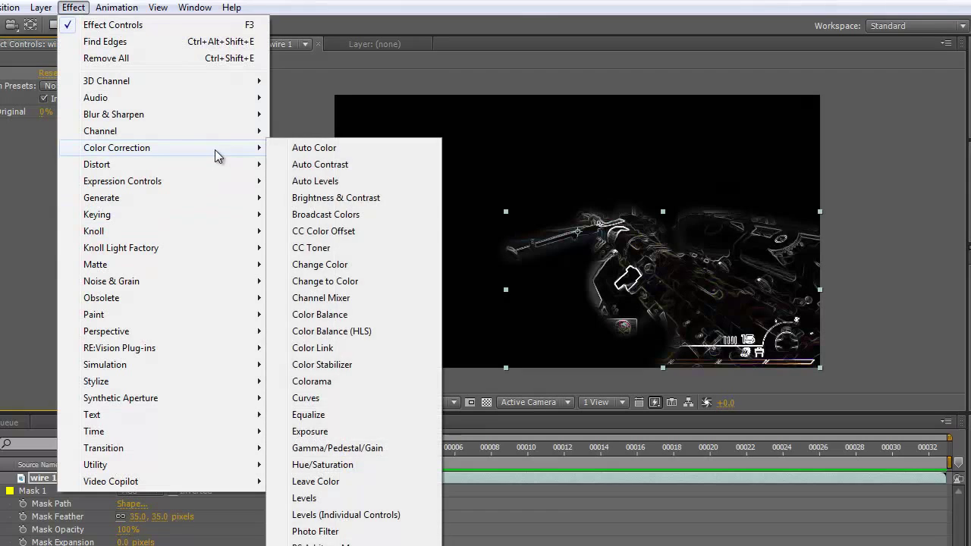
click(341, 249)
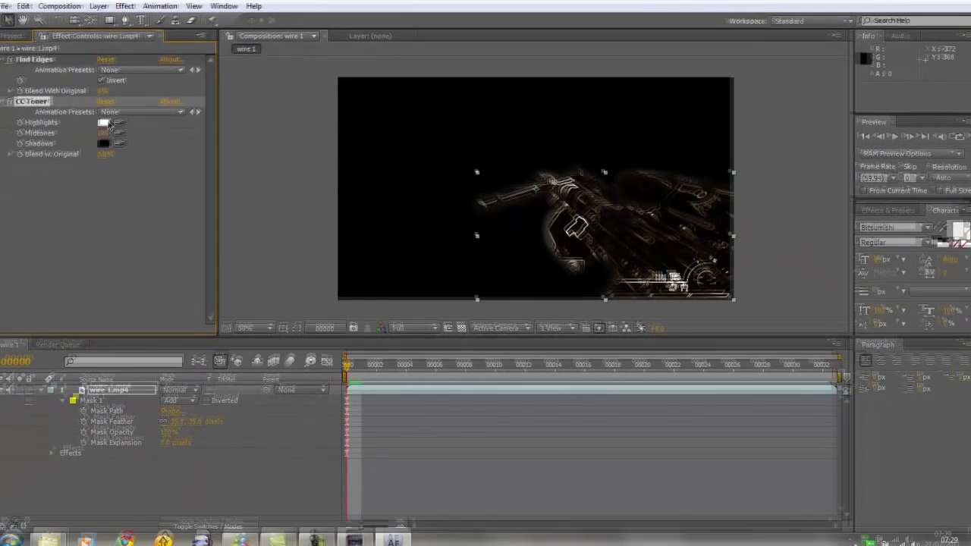
Step: Set CC Toner Highlights to black and Midtones to pure red FF0000
click(61, 144)
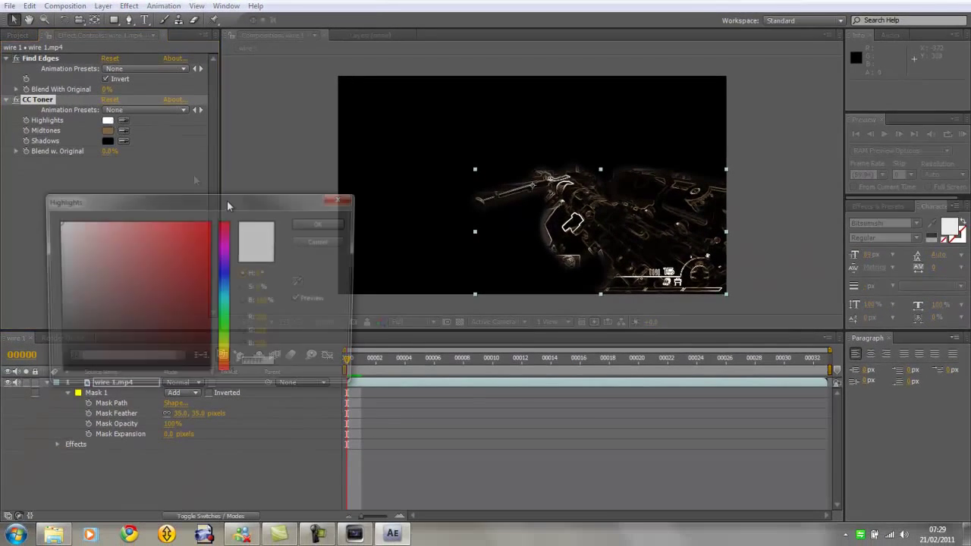
drag(195, 287, 339, 467)
click(322, 223)
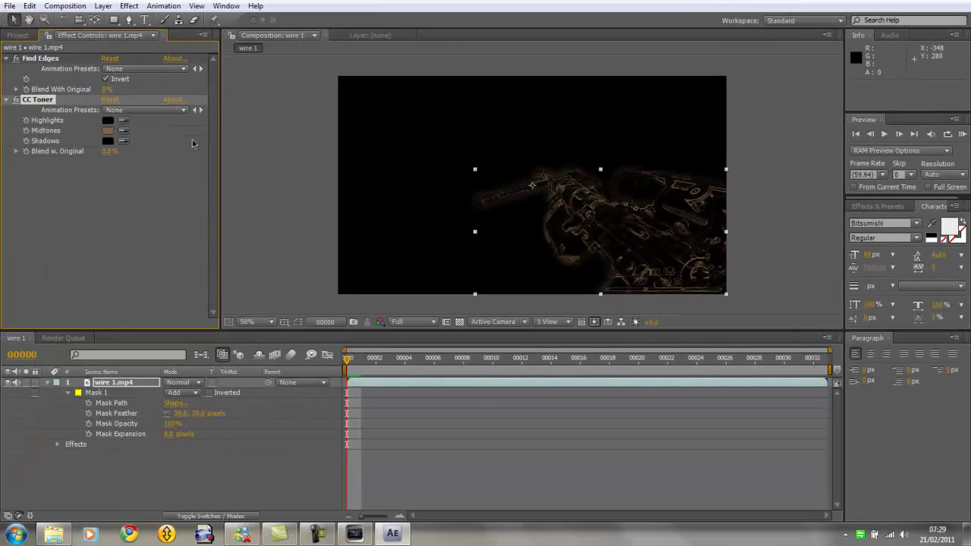
click(107, 131)
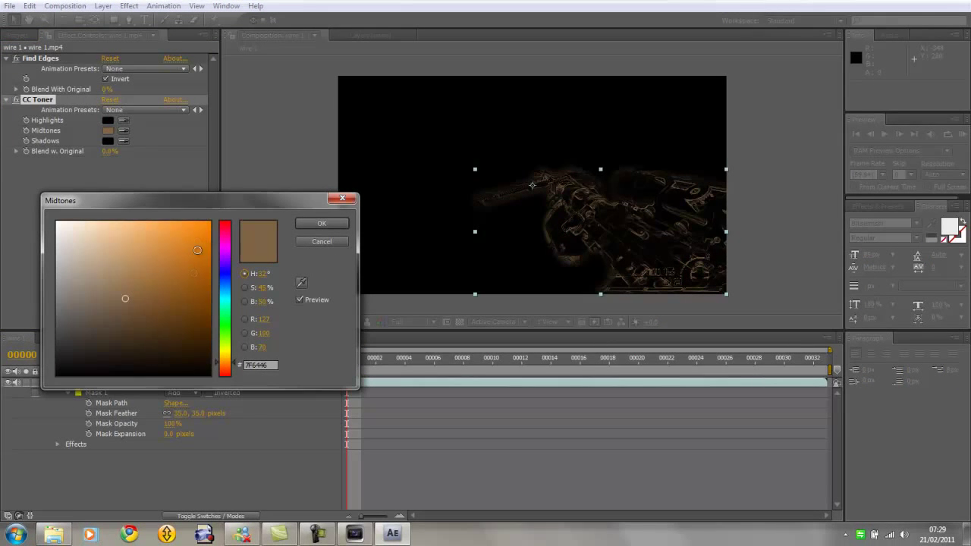
drag(224, 247, 239, 217)
click(319, 224)
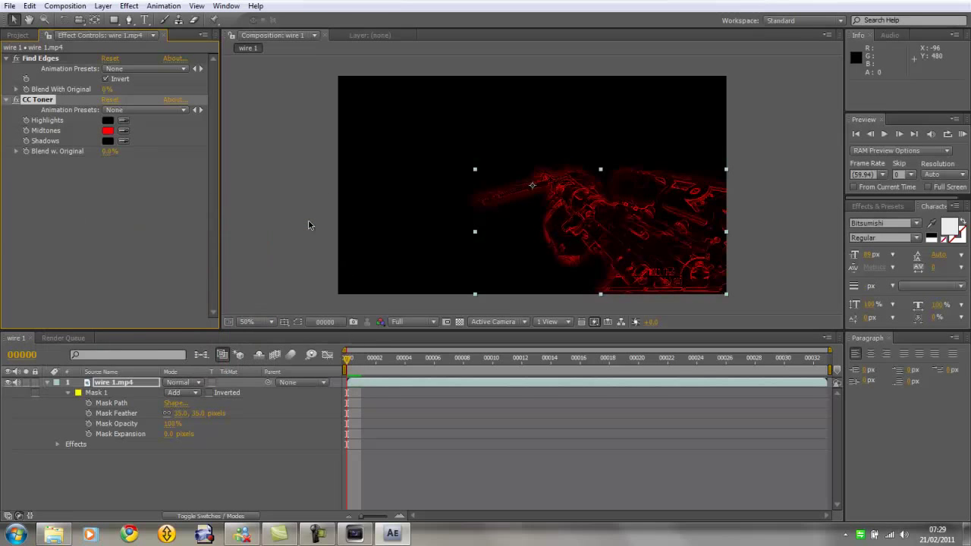
Step: RAM-preview the red edge result with numpad 0, then switch back to Vegas Pro
key(KP_0)
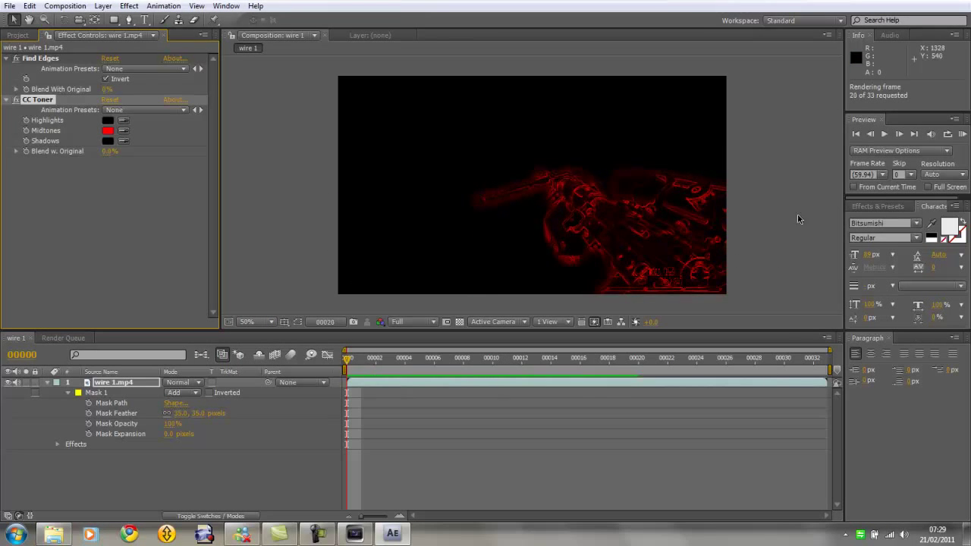
click(704, 245)
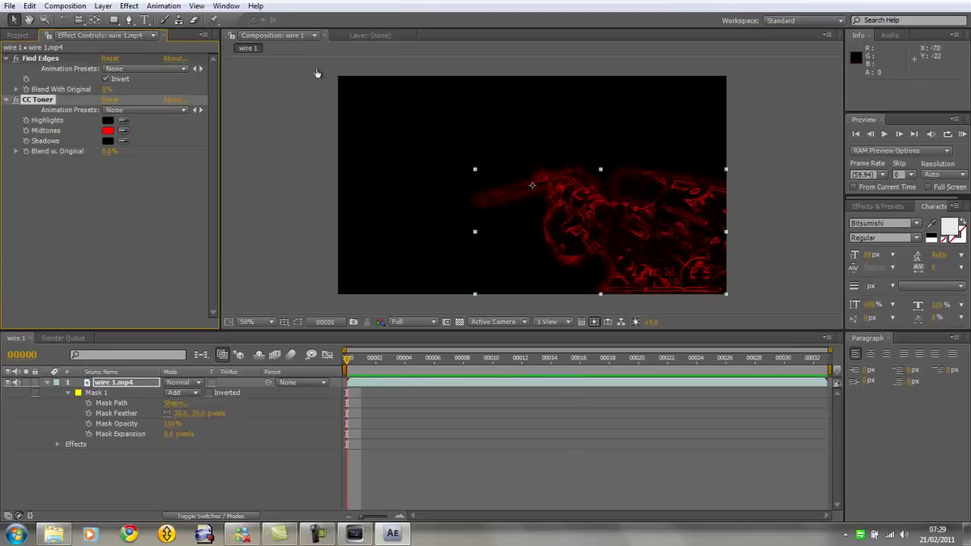
click(65, 6)
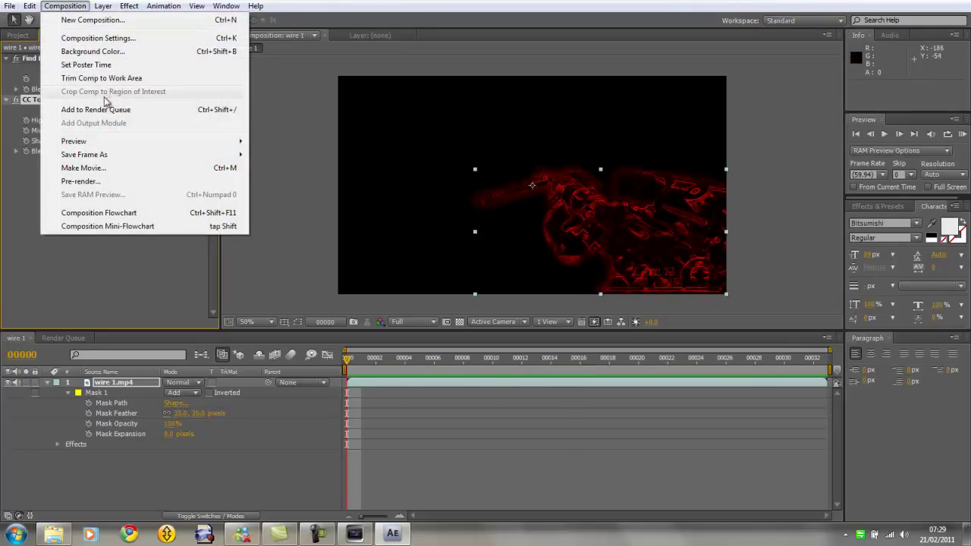
click(314, 213)
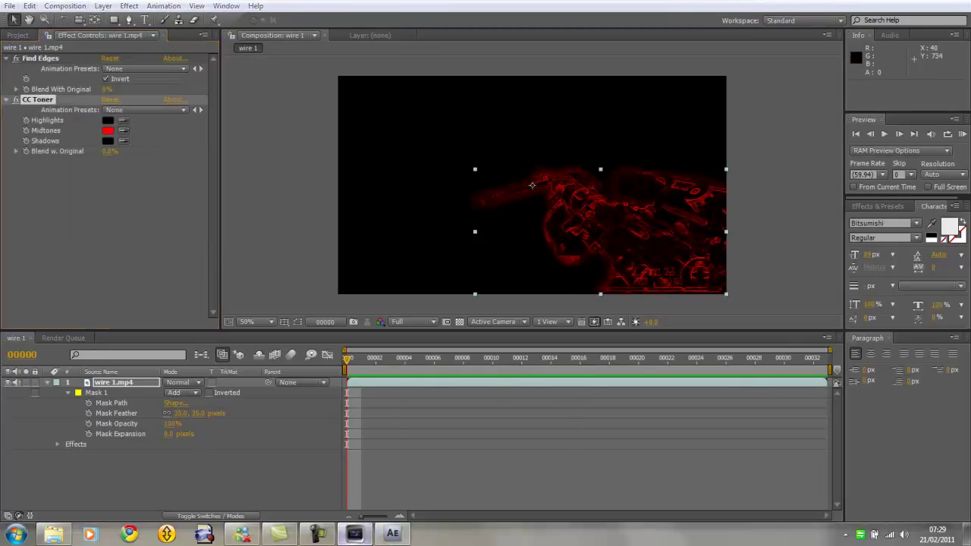
click(355, 534)
Step: Scrub the Vegas timeline around 10–16 seconds, park at 00:00:15.44, and select the wire 1_1 clip
click(315, 341)
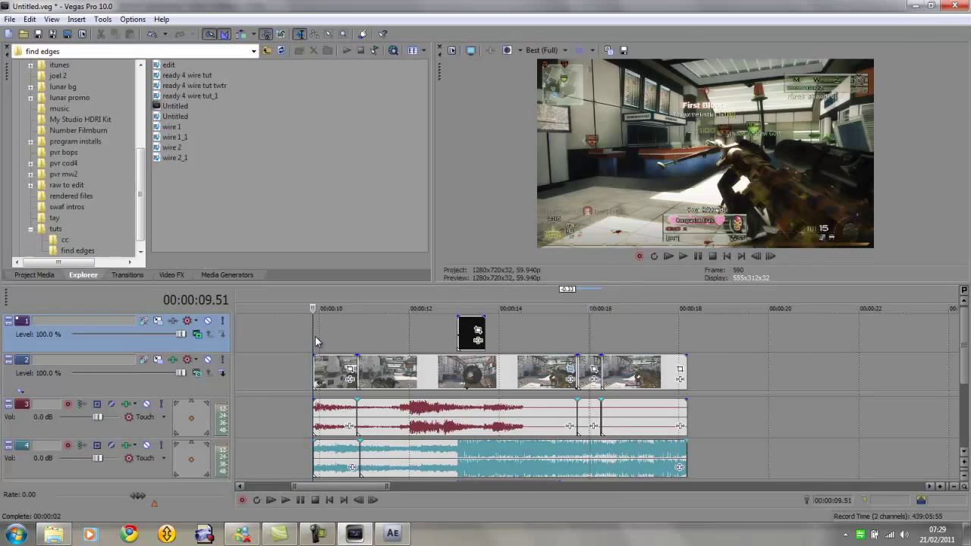
click(319, 326)
click(337, 327)
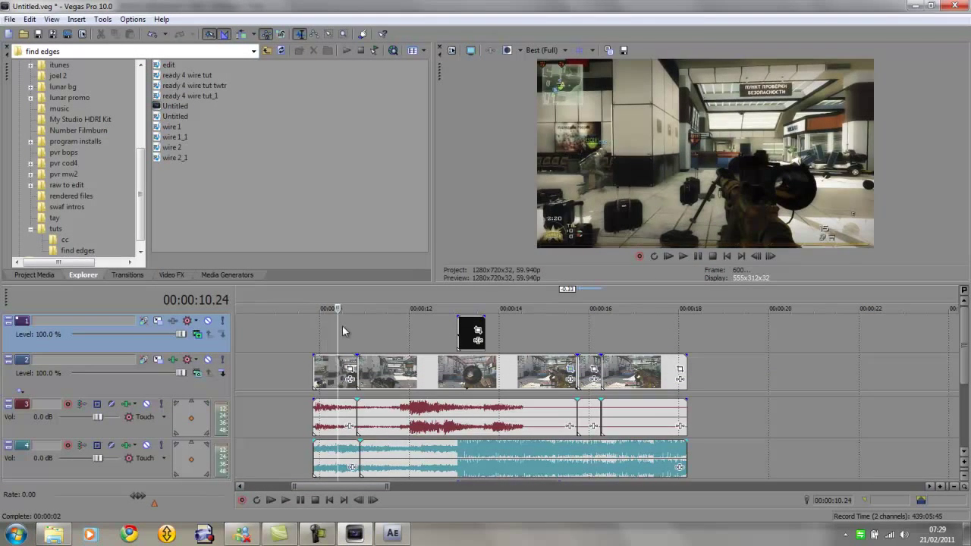
click(581, 337)
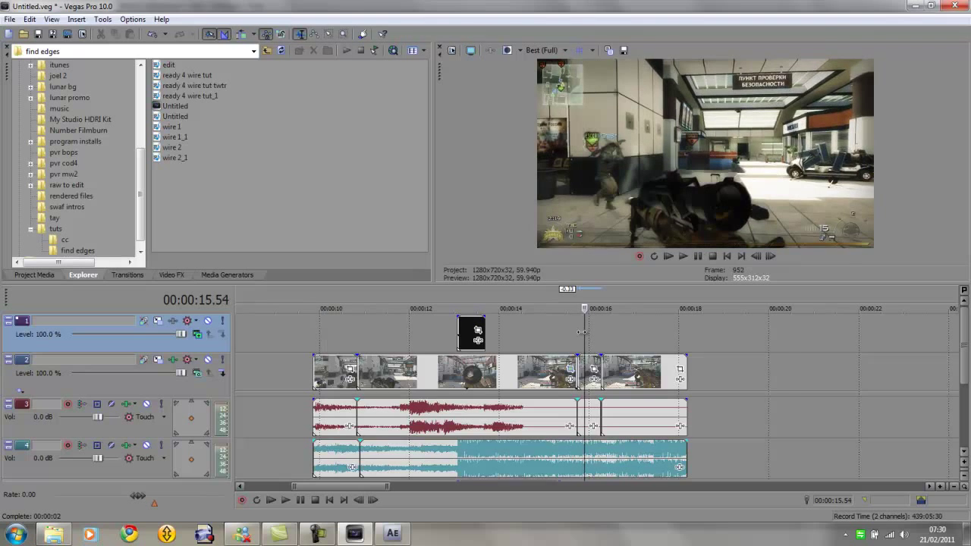
scroll(581, 334, up, 2)
scroll(581, 335, up, 3)
click(509, 336)
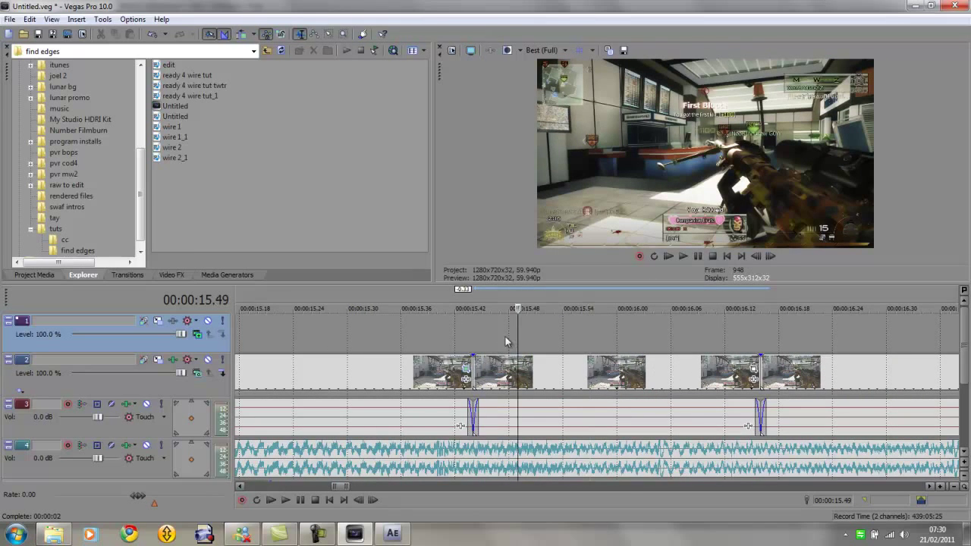
click(672, 338)
click(715, 333)
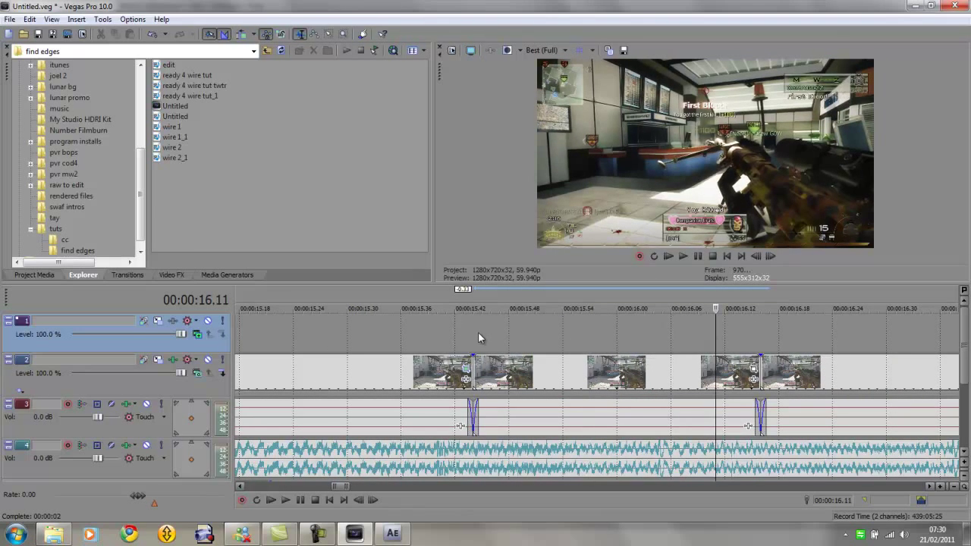
click(475, 334)
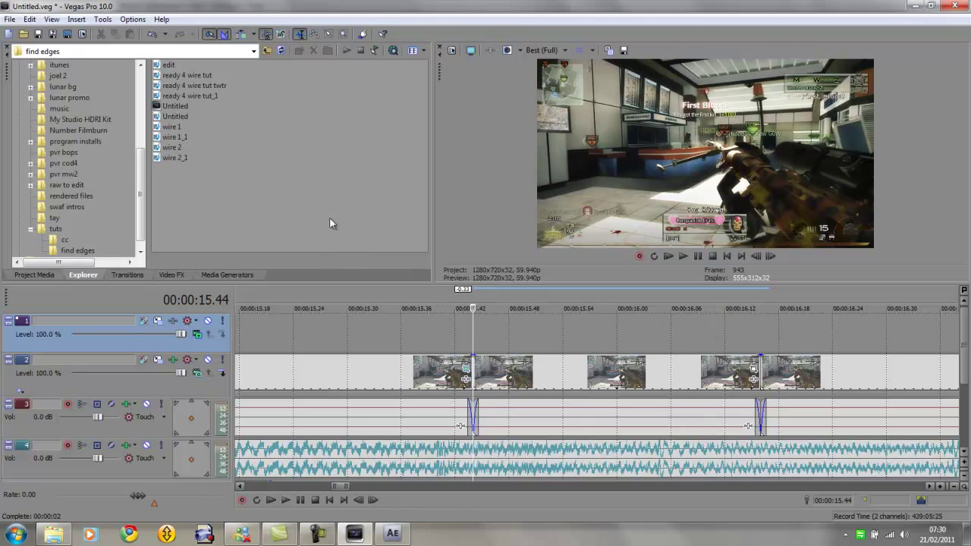
click(181, 137)
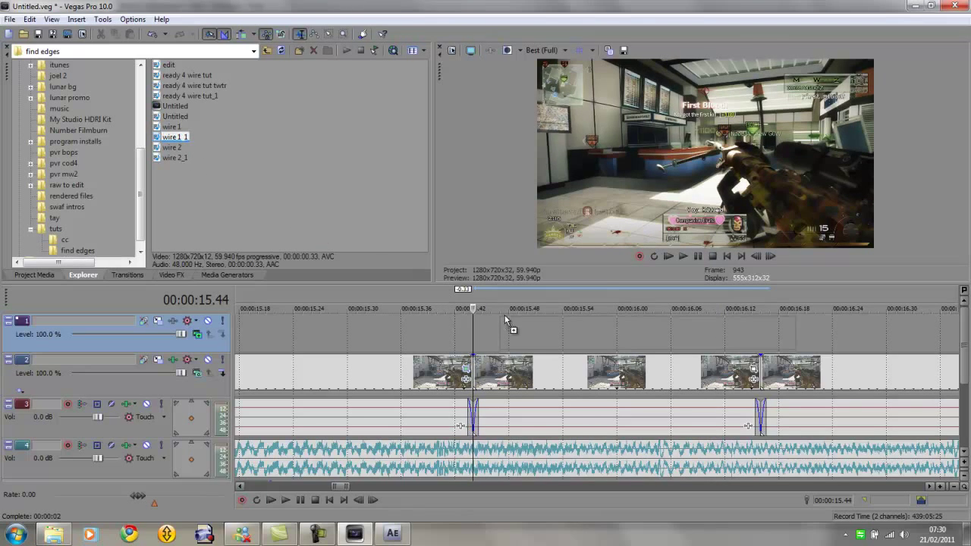
Step: Place wire 1_1 at the cut, delete its audio track, and set track 1 to Add
drag(477, 325, 479, 334)
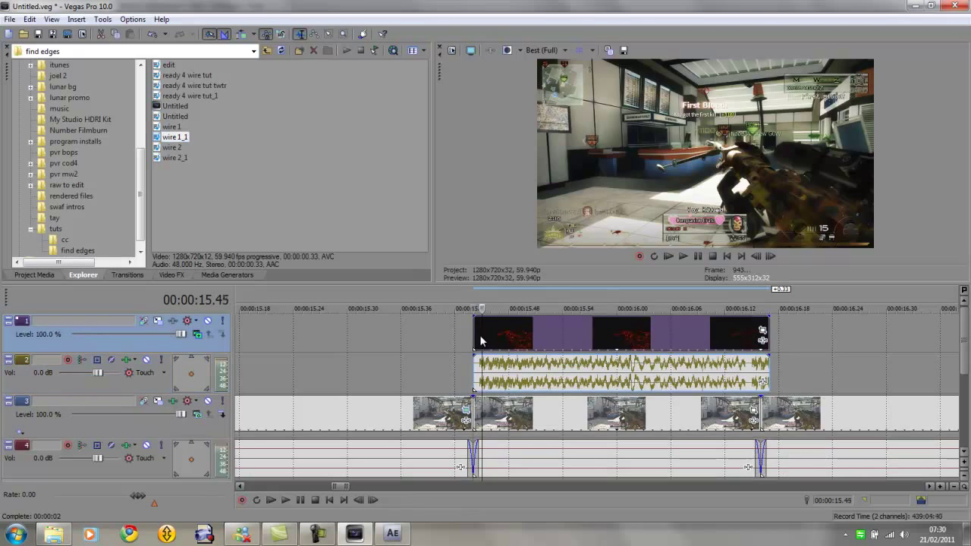
click(167, 389)
key(Delete)
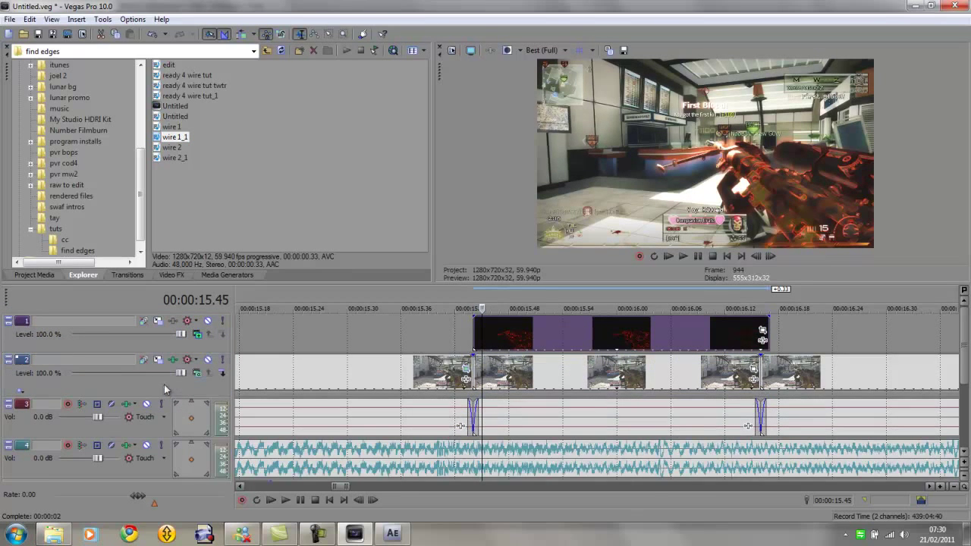
click(196, 337)
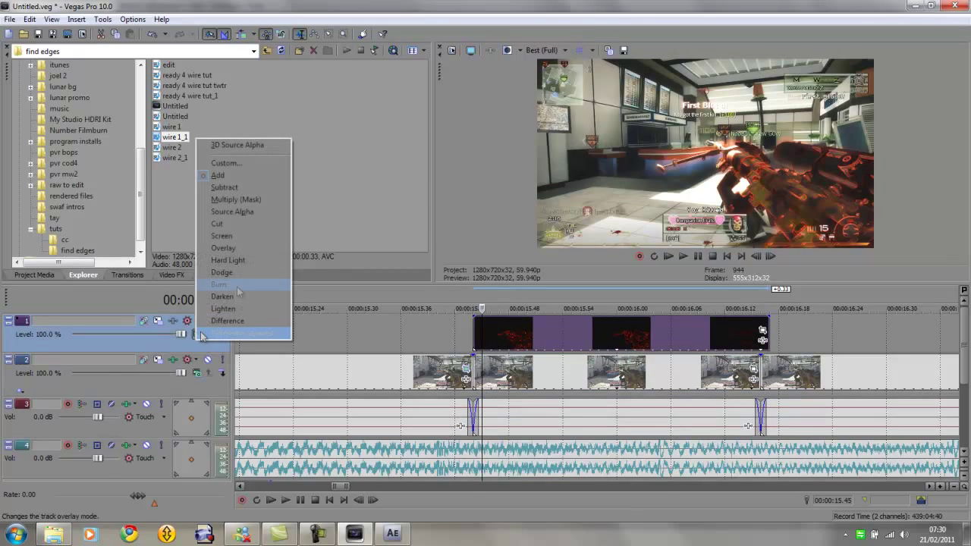
click(255, 176)
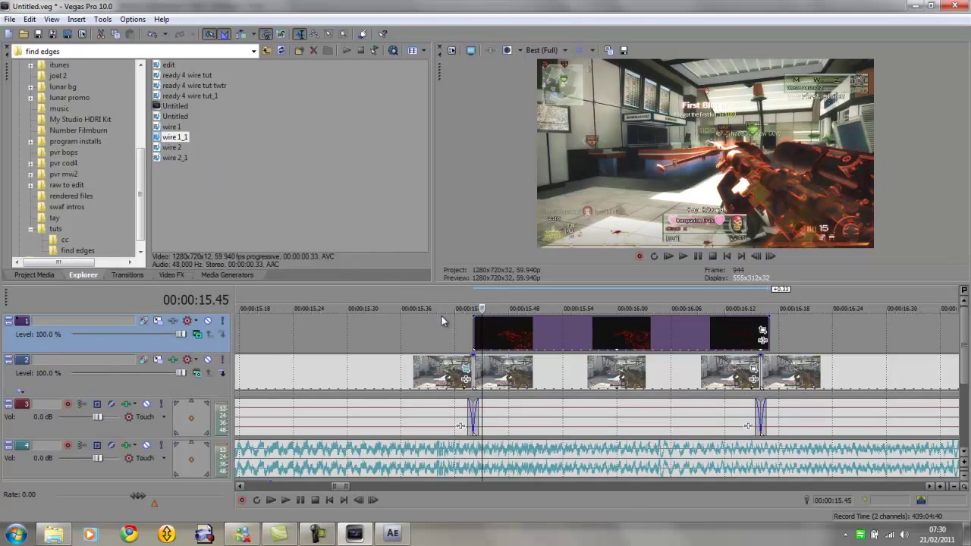
Step: Fade the wire clip in at its start and out at its end, then preview it
drag(472, 317, 516, 318)
drag(746, 318, 726, 318)
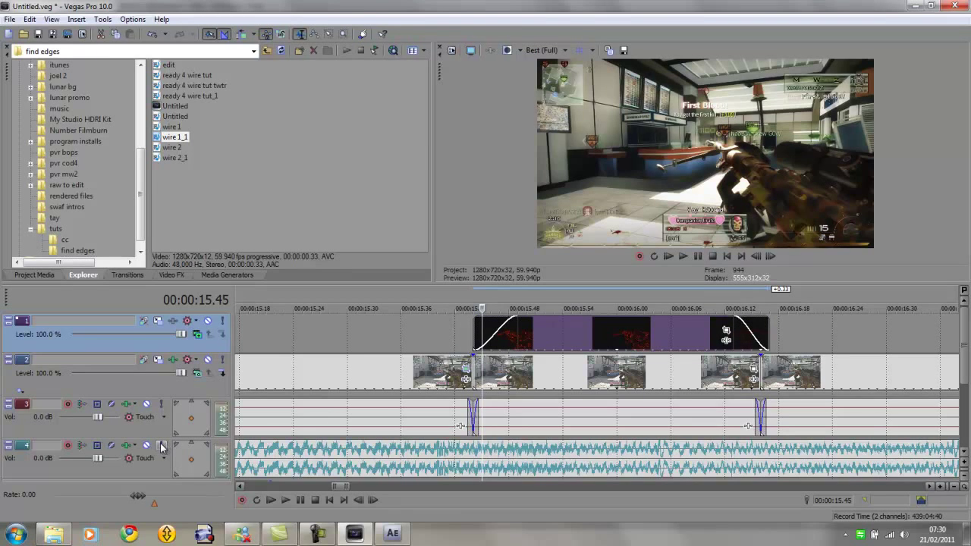
click(445, 328)
key(space)
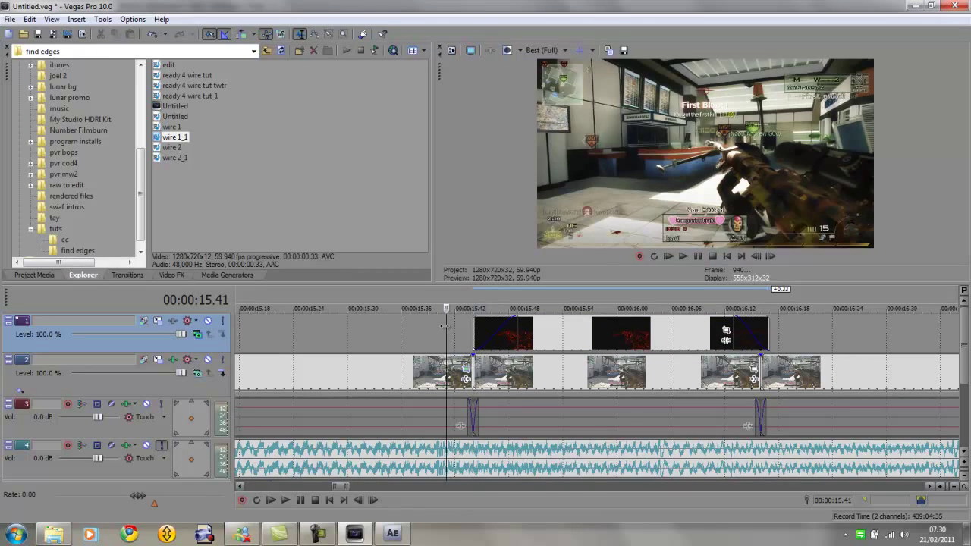
key(space)
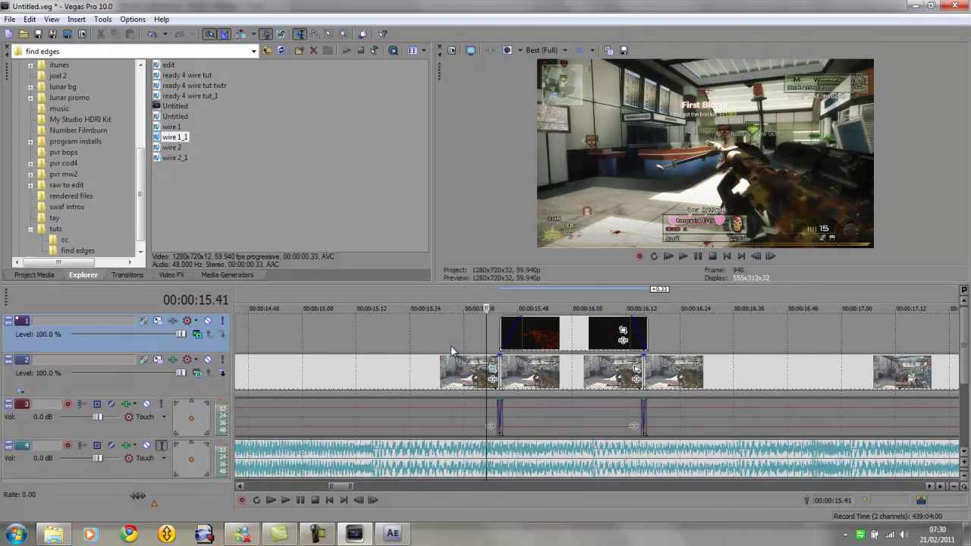
Step: Mute track 4's audio and replay from about 9.5 seconds, stepping frame by frame
click(147, 446)
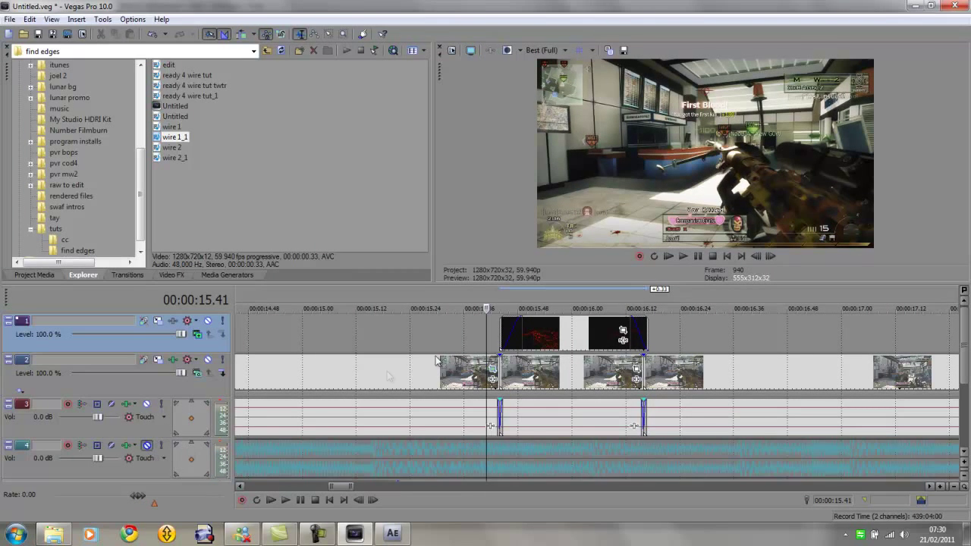
key(space)
key(space)
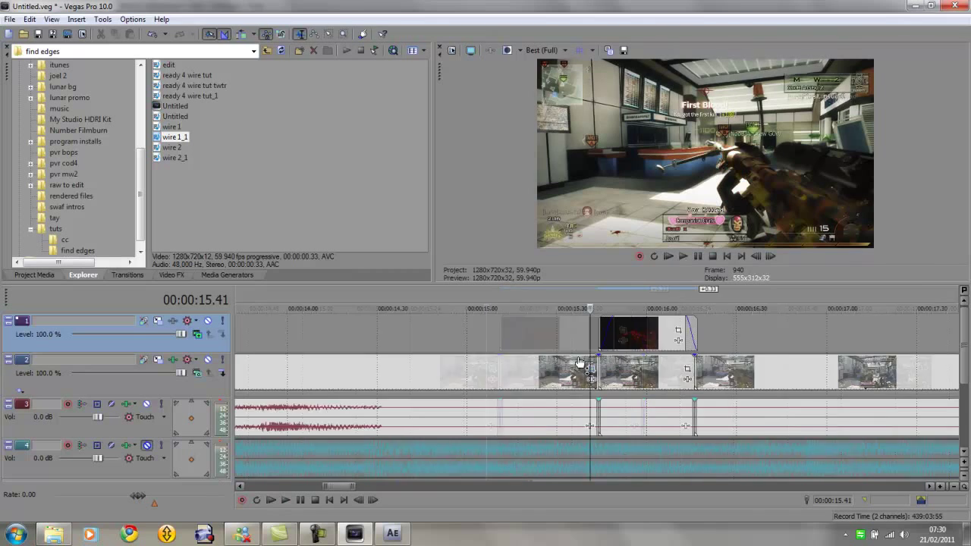
scroll(455, 349, down, 3)
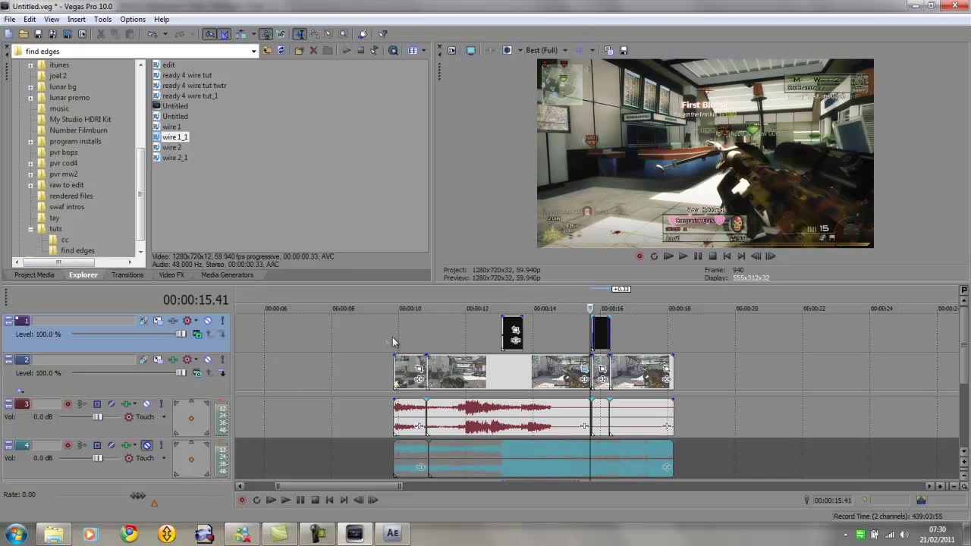
click(393, 335)
scroll(393, 336, up, 3)
key(Right)
key(Right)
key(Right)
key(Right)
key(Right)
key(Right)
key(Right)
key(Right)
key(Right)
key(Right)
key(Right)
key(Right)
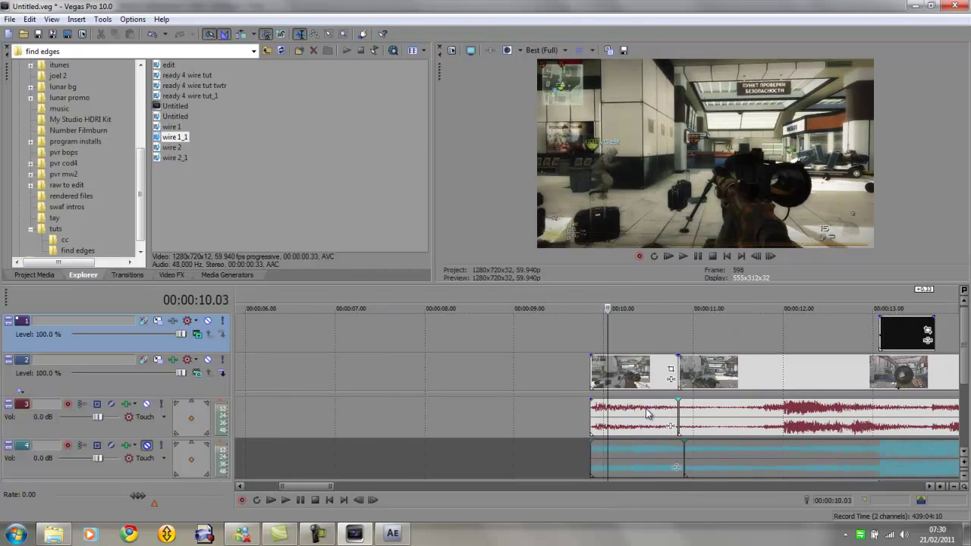
key(Right)
key(Right)
key(Right)
key(Right)
key(Right)
key(Right)
key(Right)
key(Right)
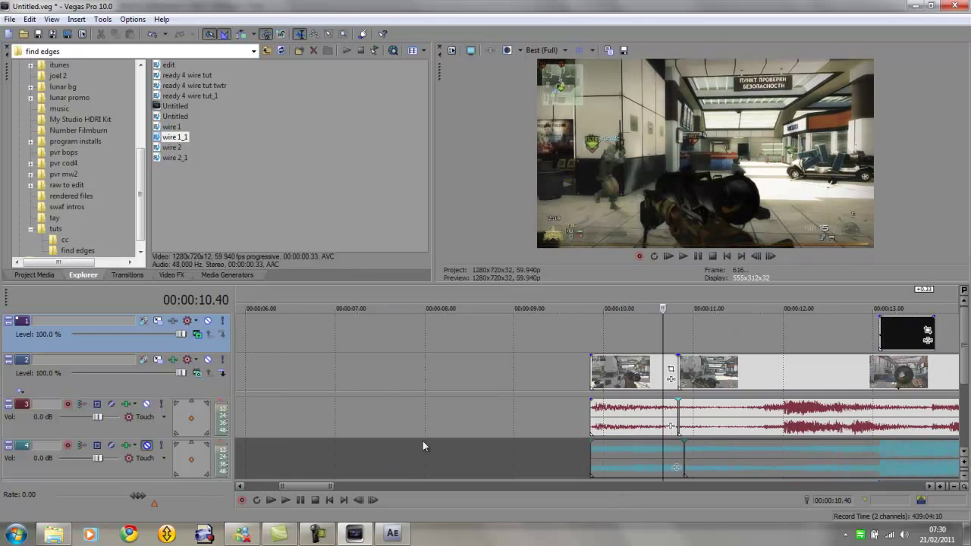
Step: In After Effects, start a new project without saving the old one
click(392, 533)
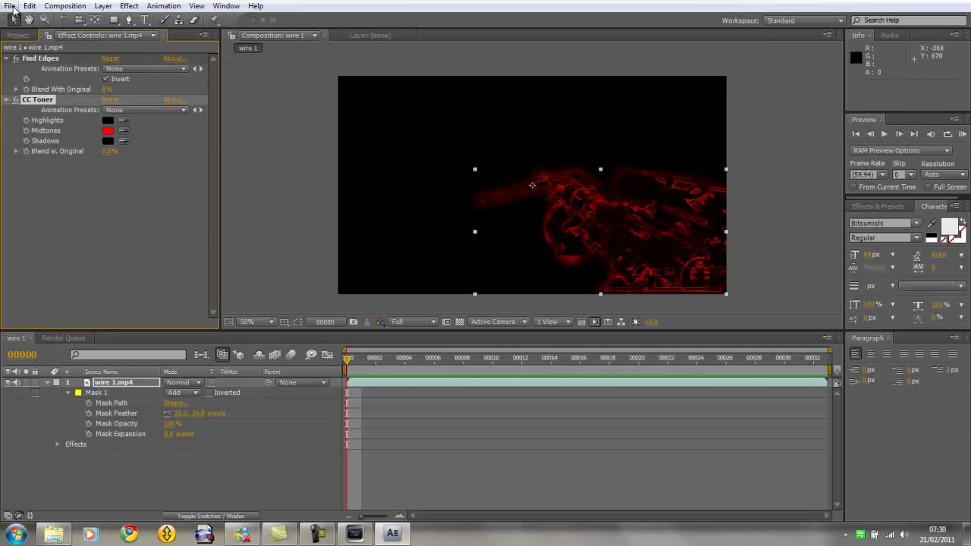
click(10, 5)
mouse_move(19, 17)
click(300, 17)
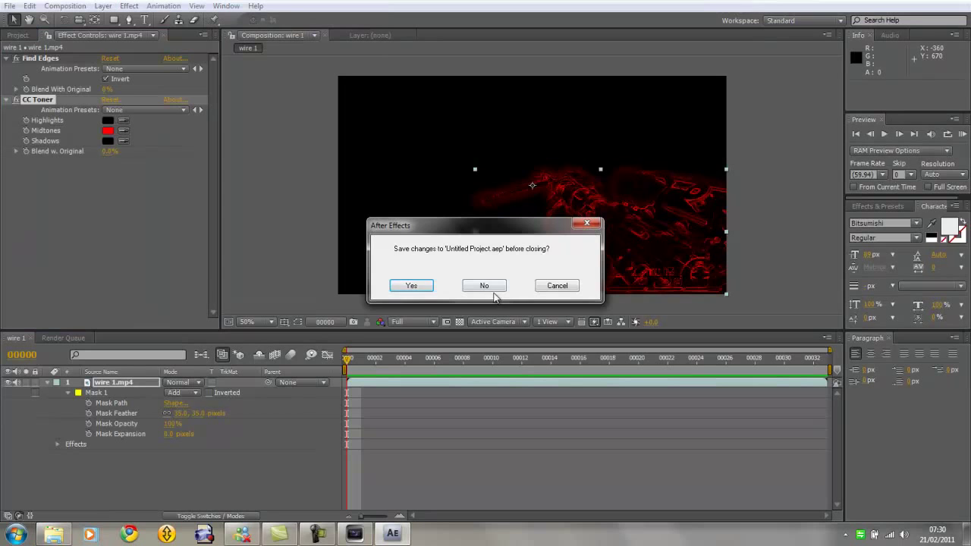
click(484, 285)
Step: Import wire 2.mp4 and create a composition from it
click(10, 6)
mouse_move(152, 204)
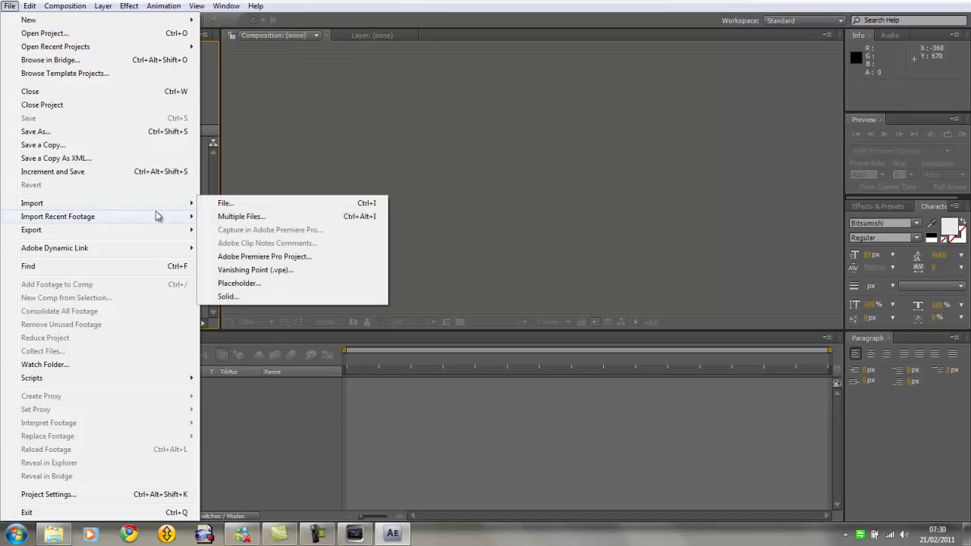
click(224, 203)
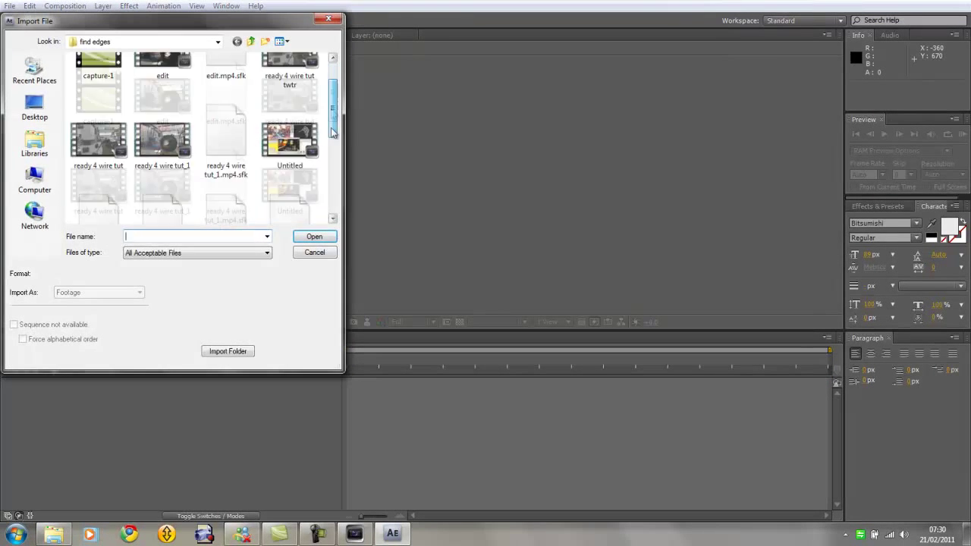
scroll(325, 155, down, 5)
double_click(286, 137)
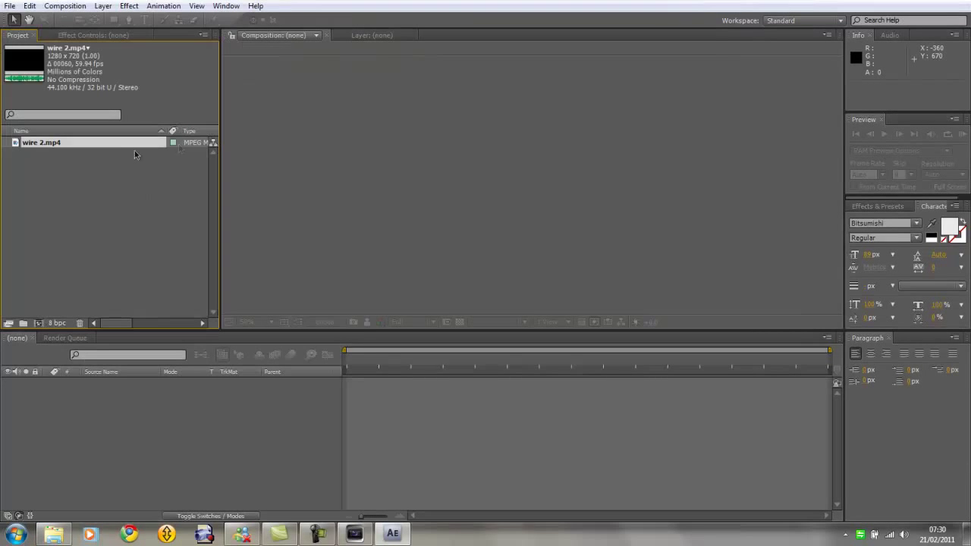
drag(80, 144, 442, 223)
Step: Apply Stylize > Find Edges to the wire 2 clip with Invert enabled
click(129, 6)
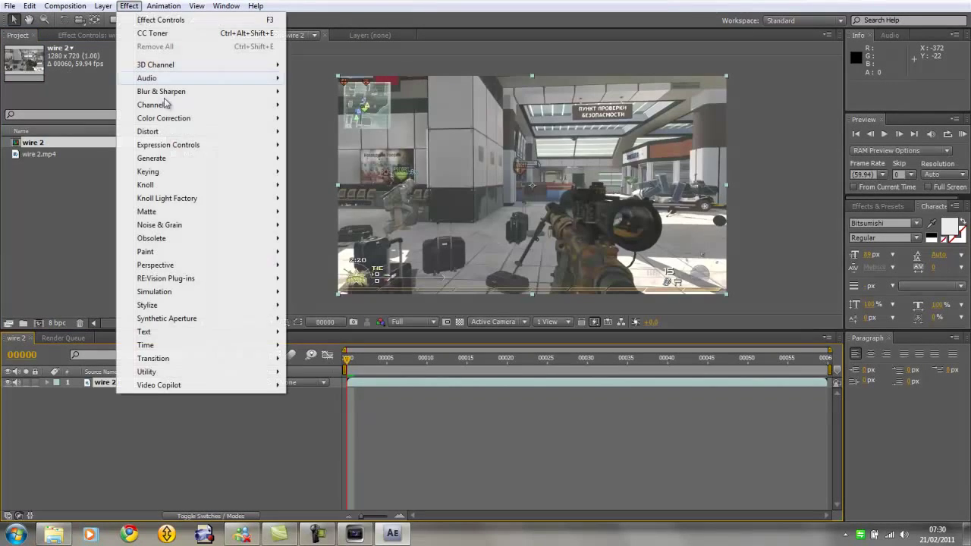
mouse_move(197, 304)
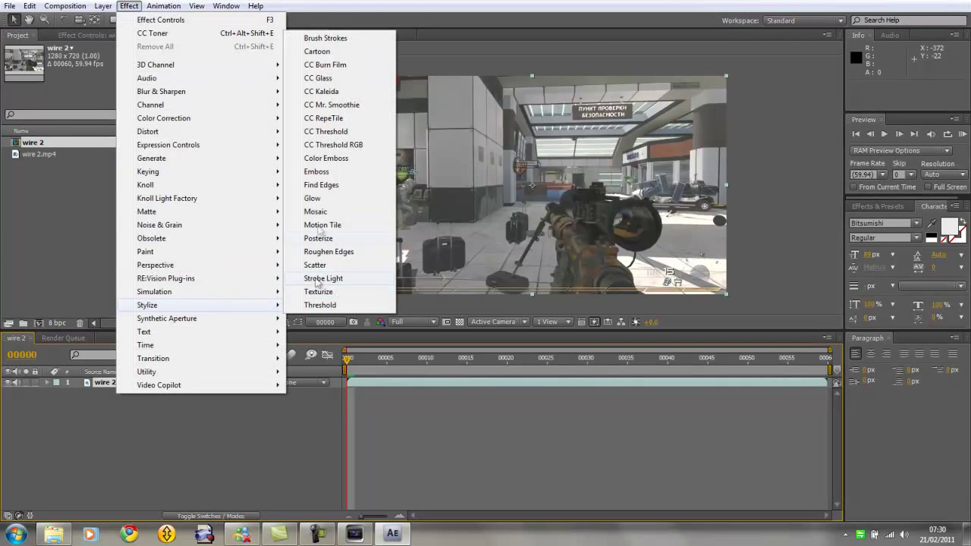
click(321, 184)
click(121, 79)
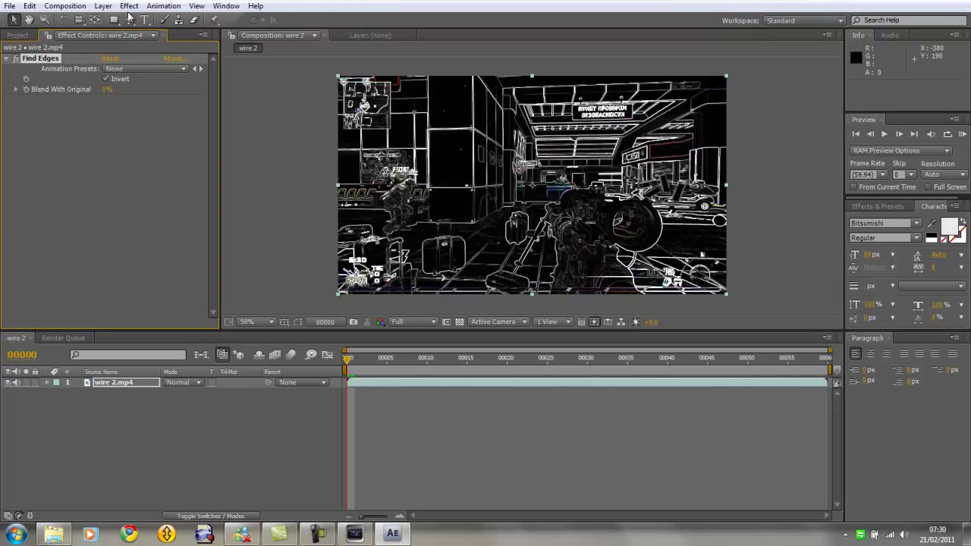
Step: Add CC Toner with black Highlights and pure red FF0000 Midtones
click(129, 5)
mouse_move(220, 119)
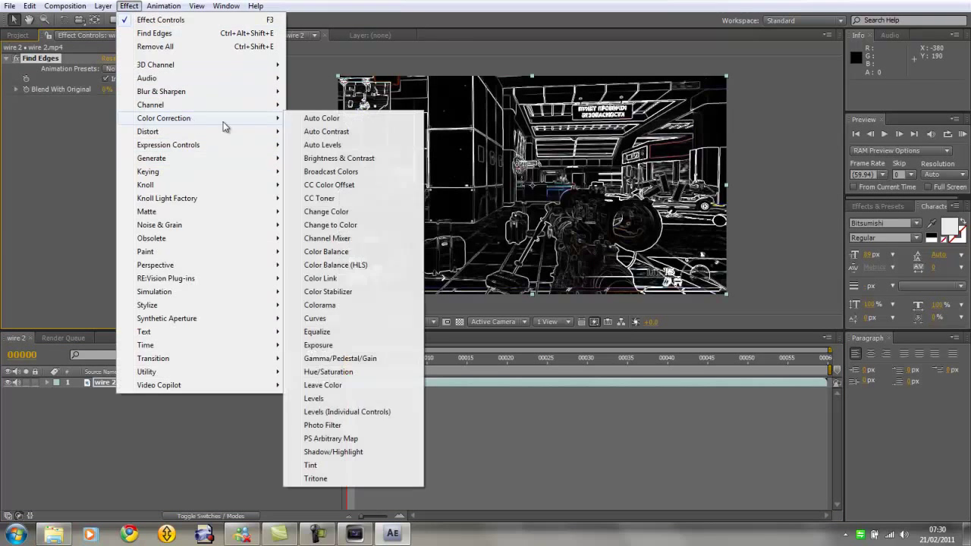
click(337, 199)
click(107, 119)
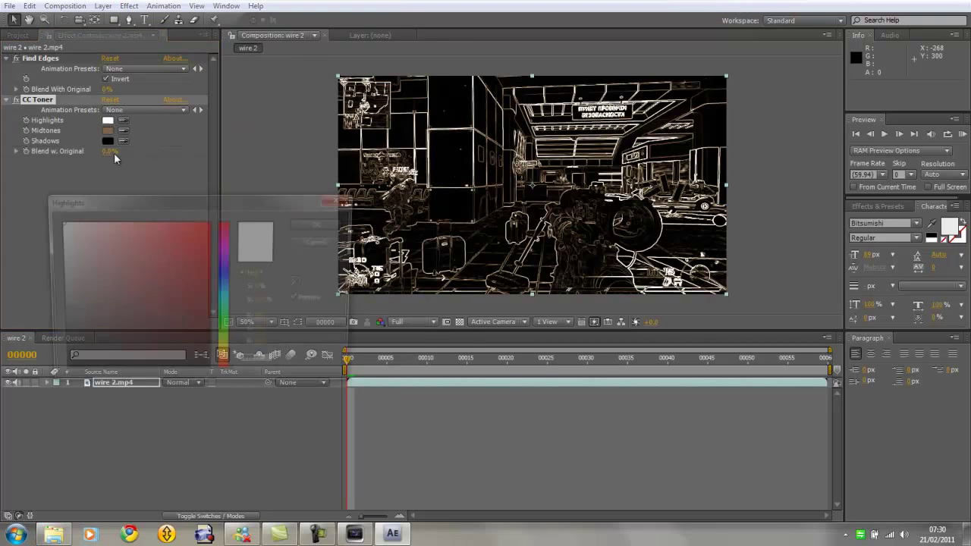
click(322, 223)
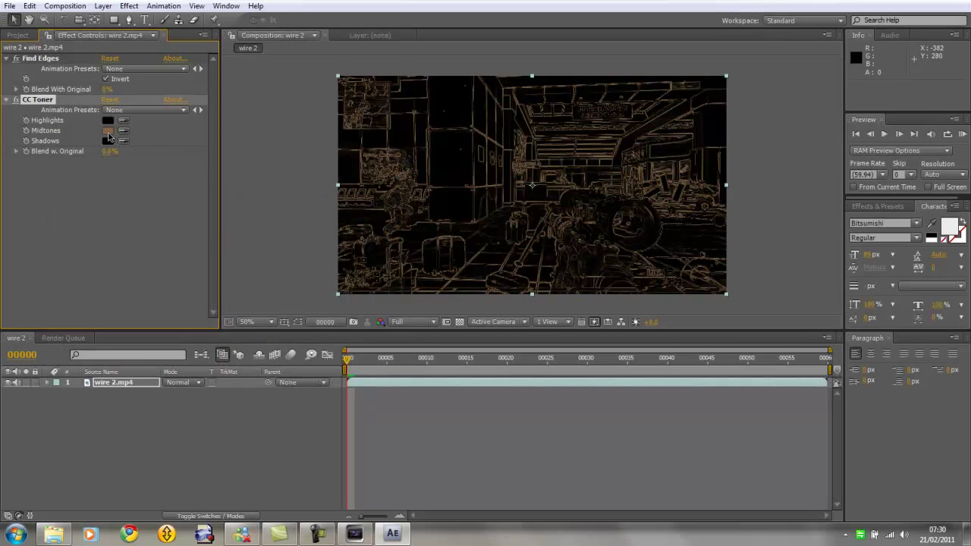
click(108, 130)
drag(222, 244, 223, 220)
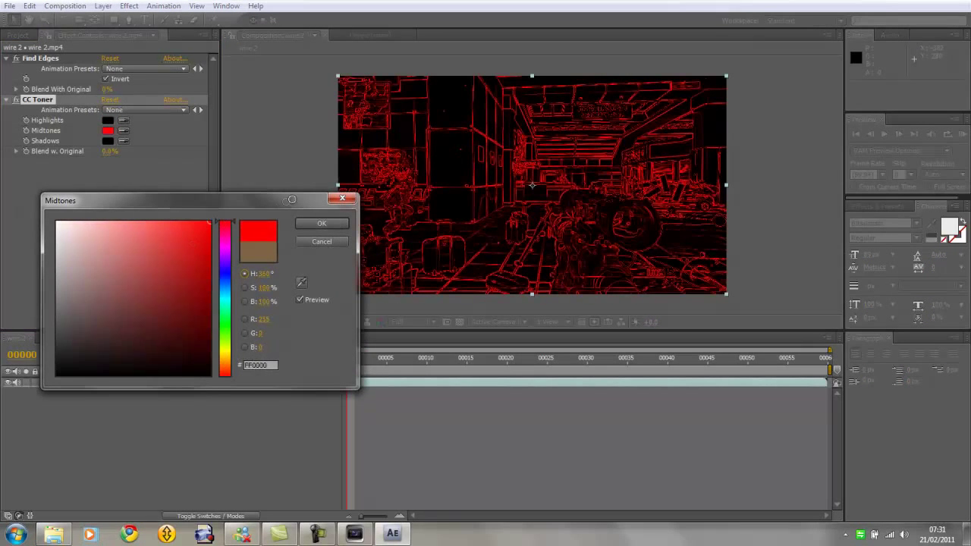
click(319, 223)
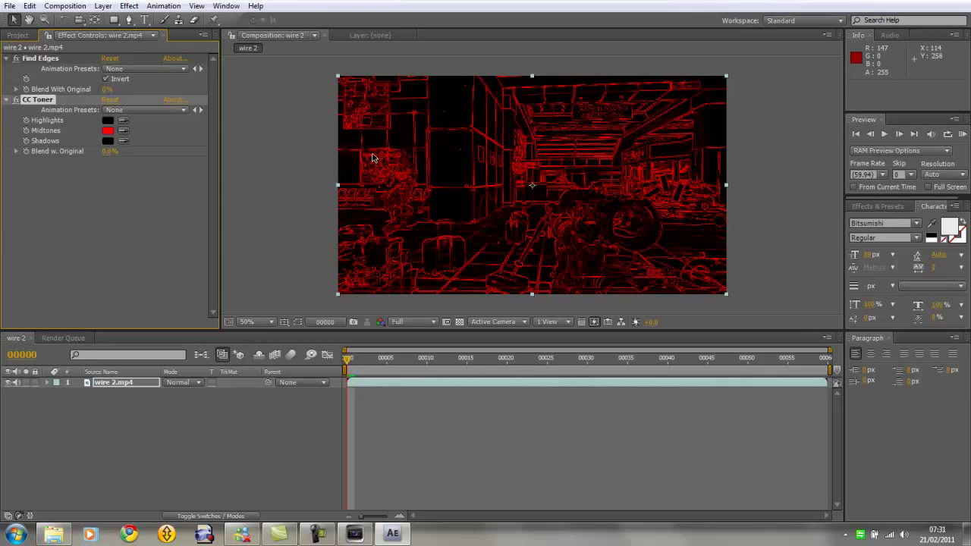
click(354, 534)
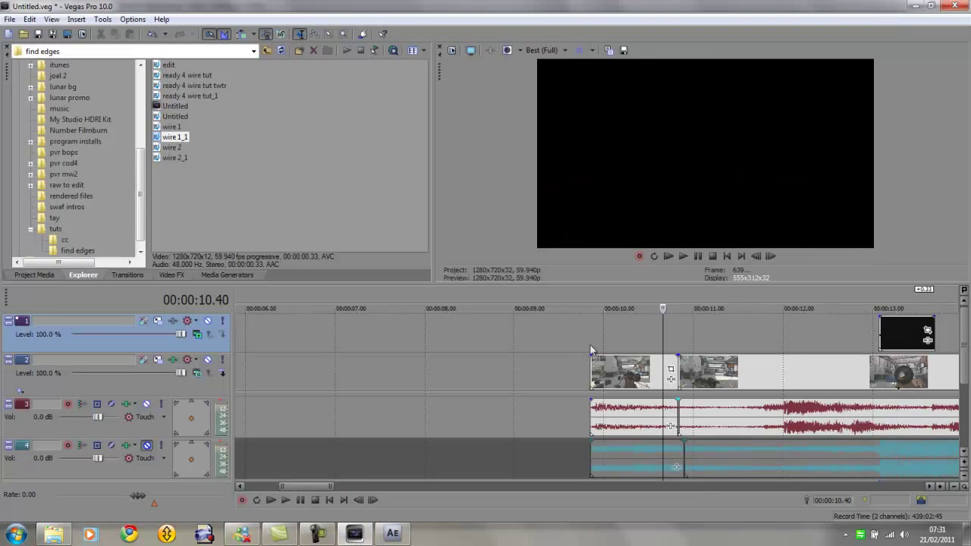
Step: Place wire 2_1 at 10 seconds without its audio, fade out its end, and loop-preview
drag(175, 157, 596, 332)
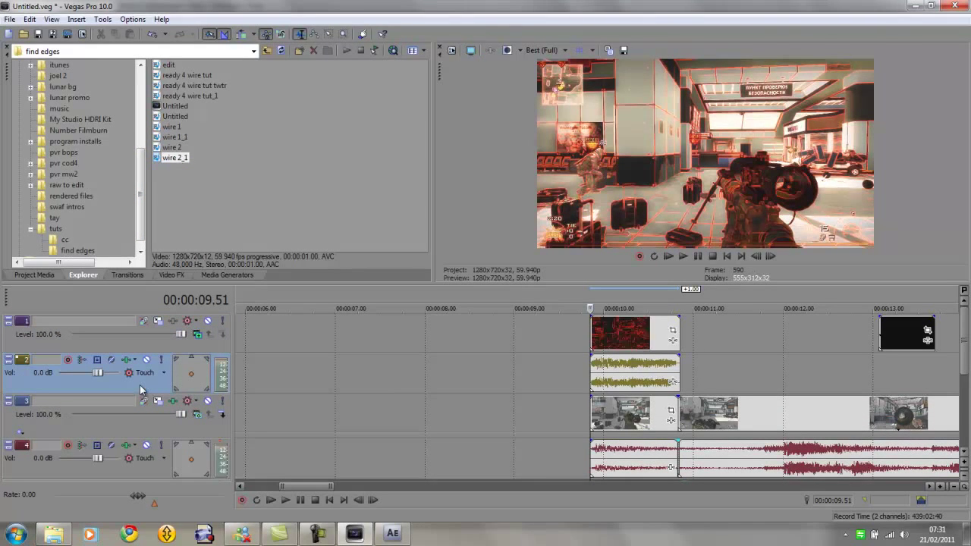
key(Delete)
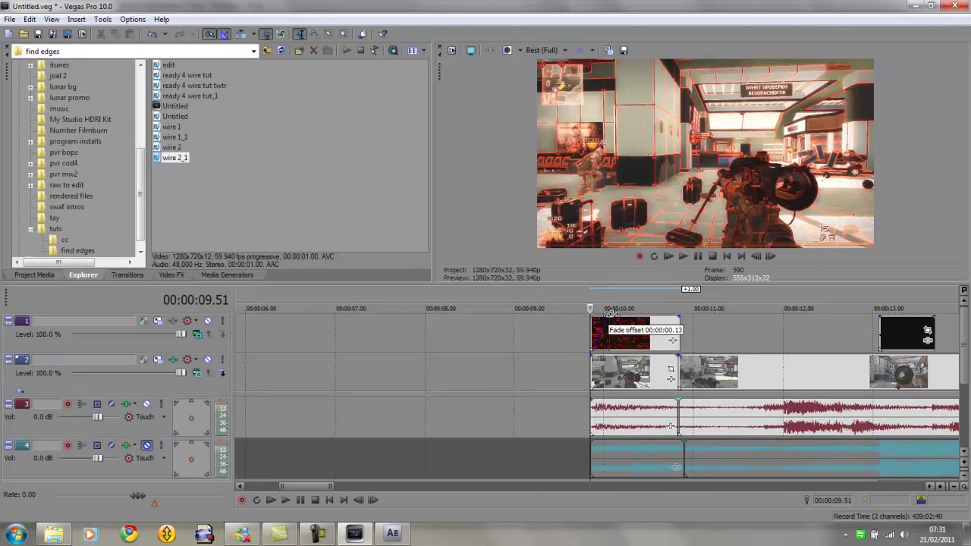
drag(678, 317, 665, 317)
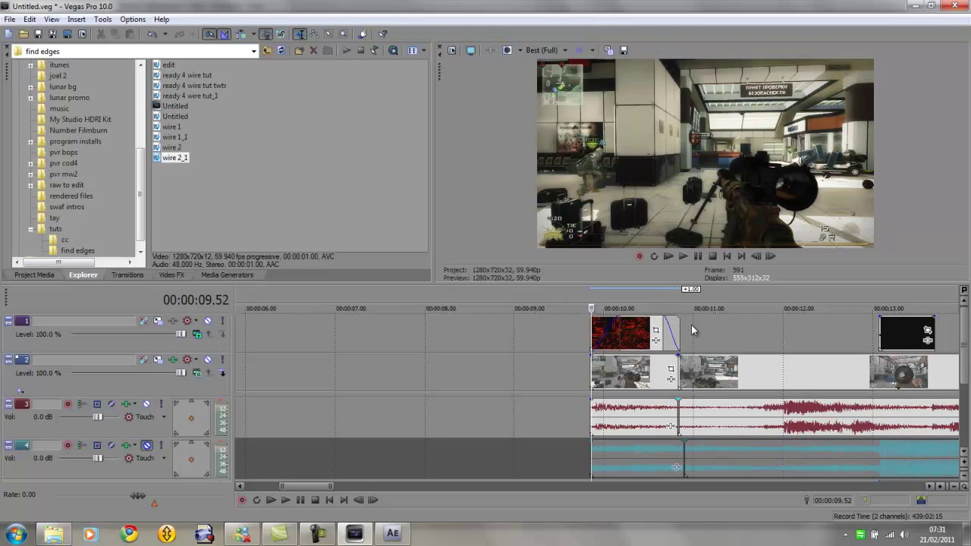
key(space)
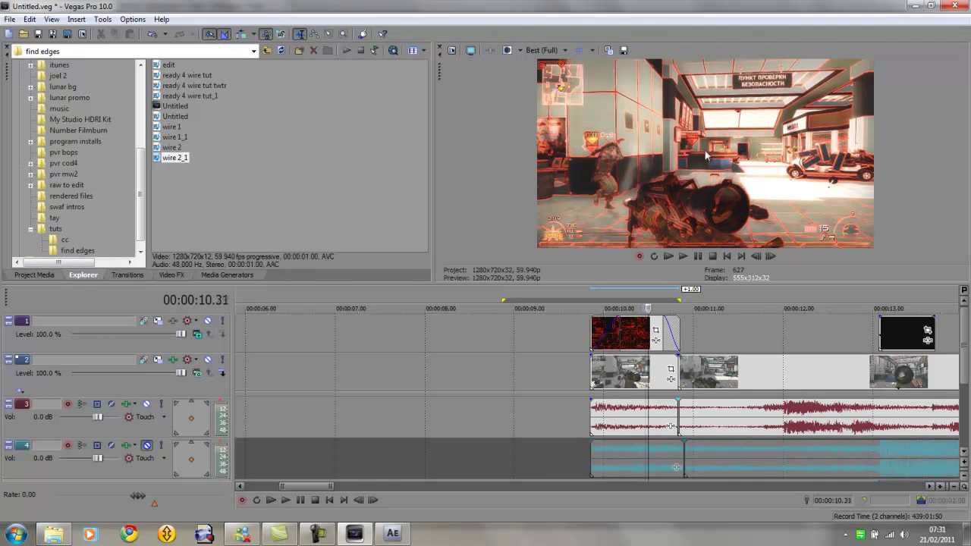
scroll(693, 394, down, 3)
scroll(693, 394, down, 3)
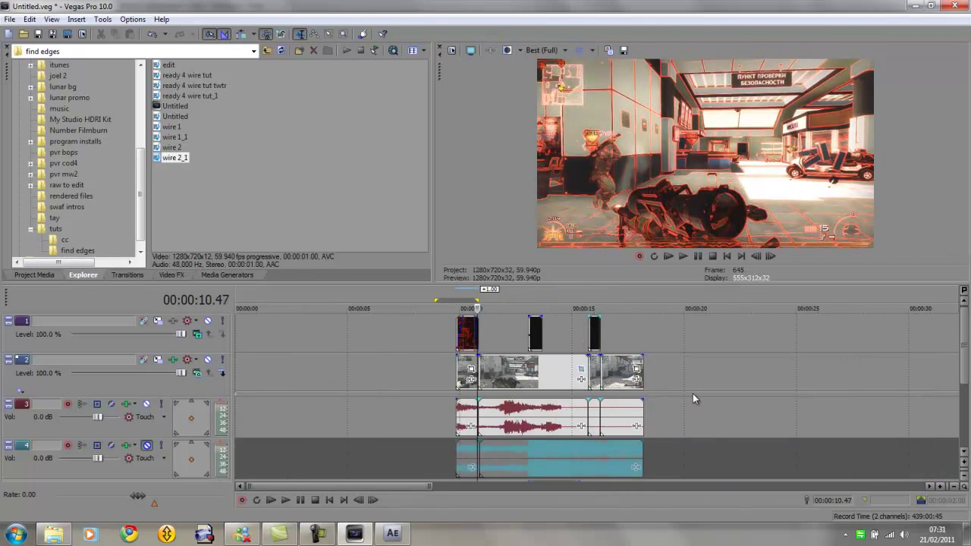